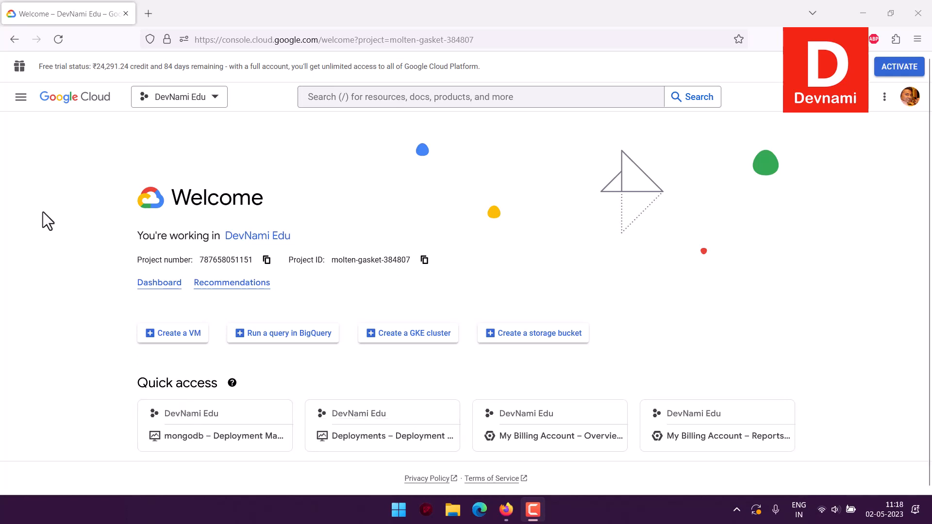
Open the Compute Engine VM instances page in a new browser tab and switch to it.
{"action": "left_click", "coordinate": [21, 97]}
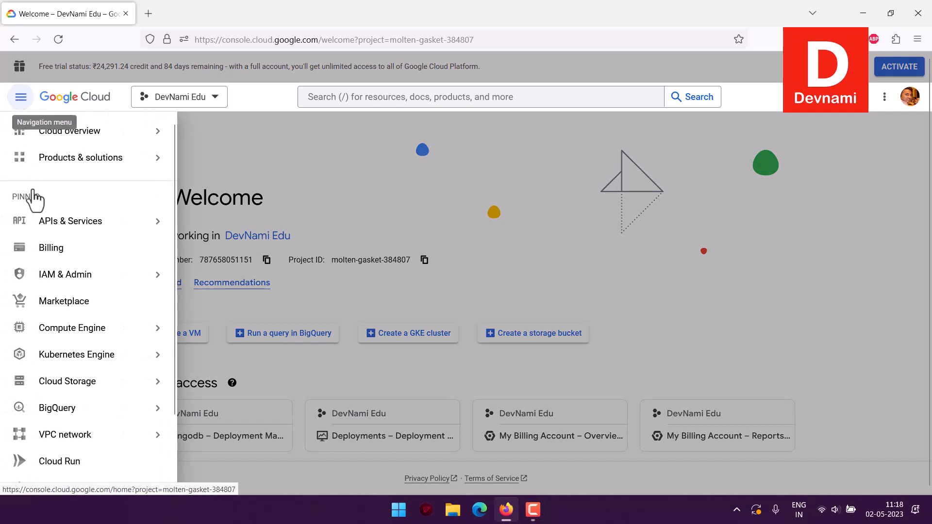
{"action": "mouse_move", "coordinate": [43, 332]}
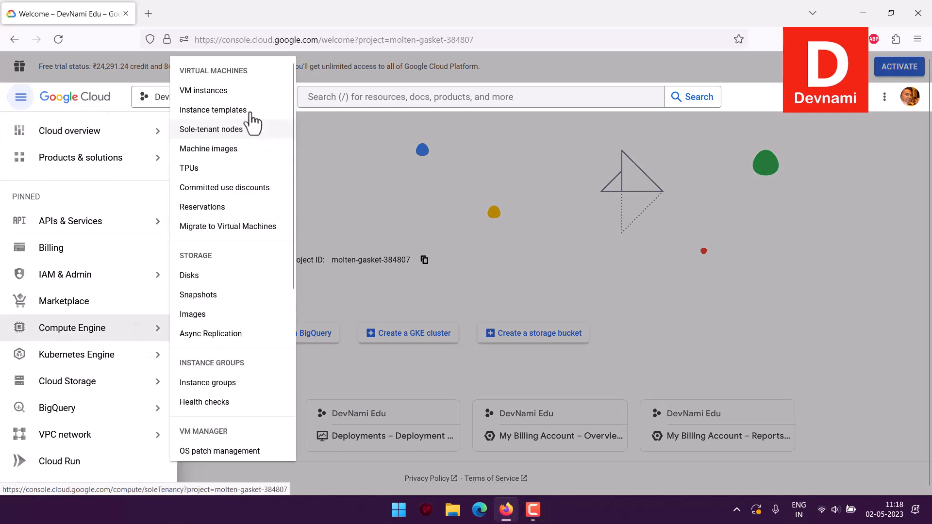
{"action": "right_click", "coordinate": [230, 93]}
{"action": "left_click", "coordinate": [262, 101]}
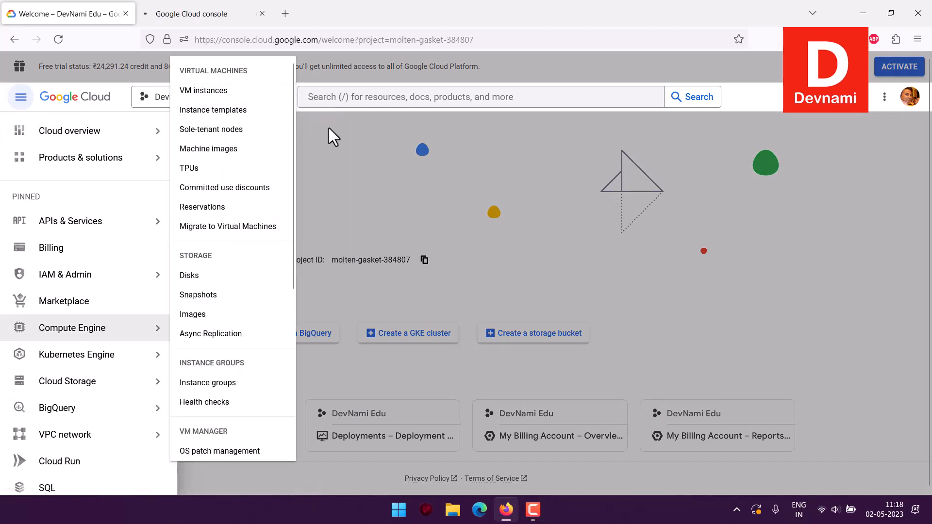
{"action": "left_click", "coordinate": [328, 127]}
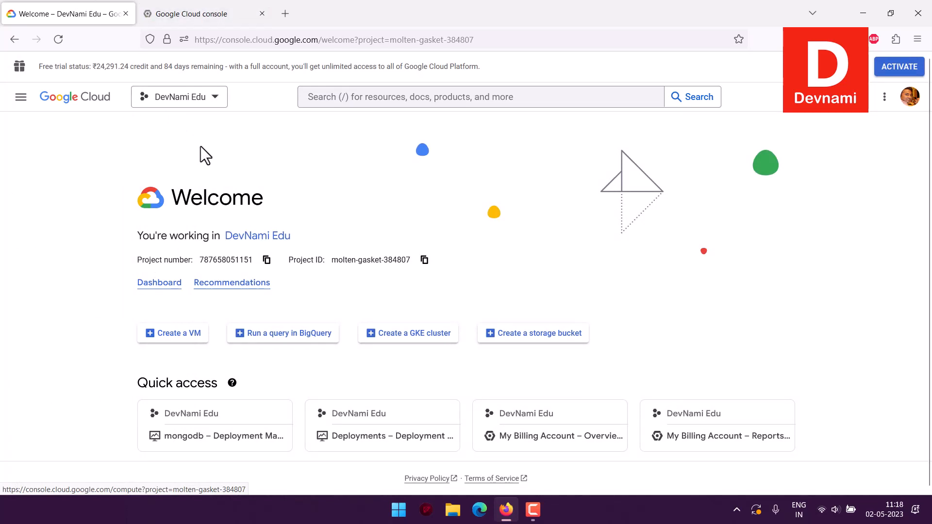
{"action": "left_click", "coordinate": [193, 16]}
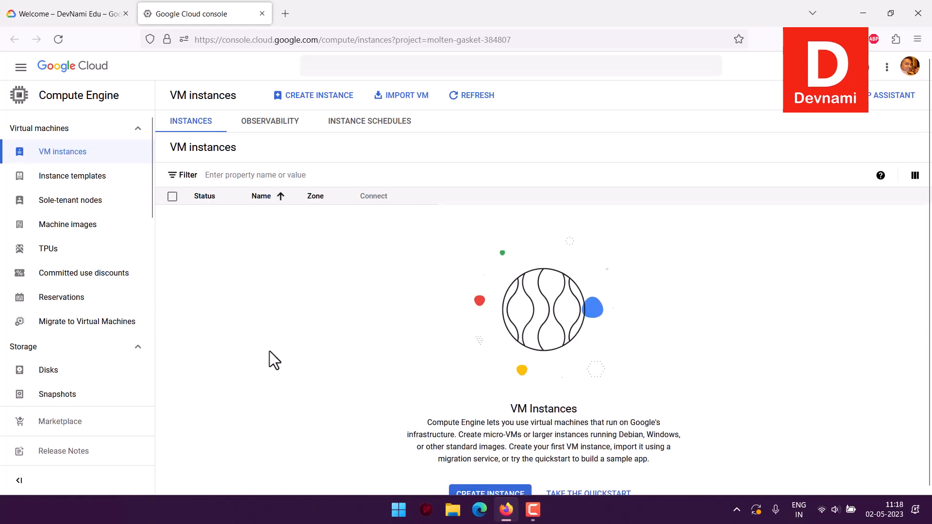
Start creating a VM instance from the Marketplace and filter the virtual machine solutions by the Free price.
{"action": "left_click", "coordinate": [320, 97]}
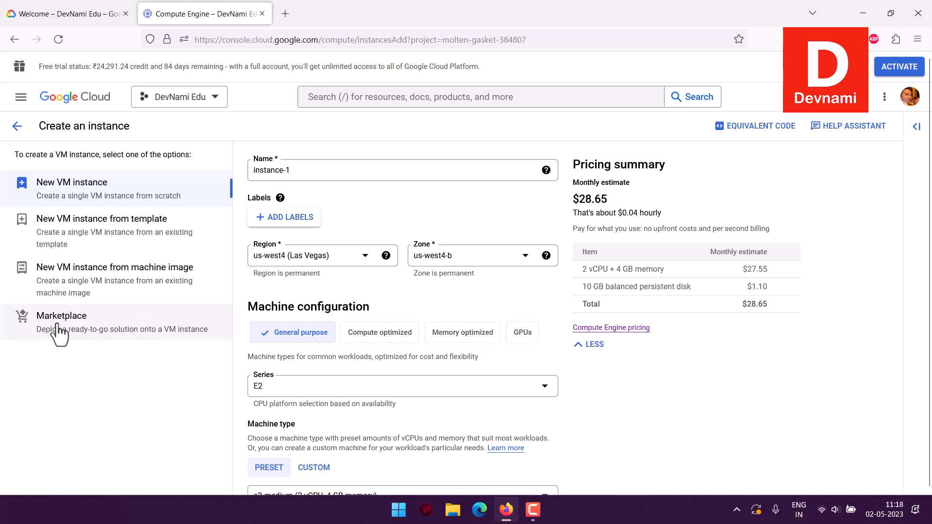
{"action": "left_click", "coordinate": [131, 326]}
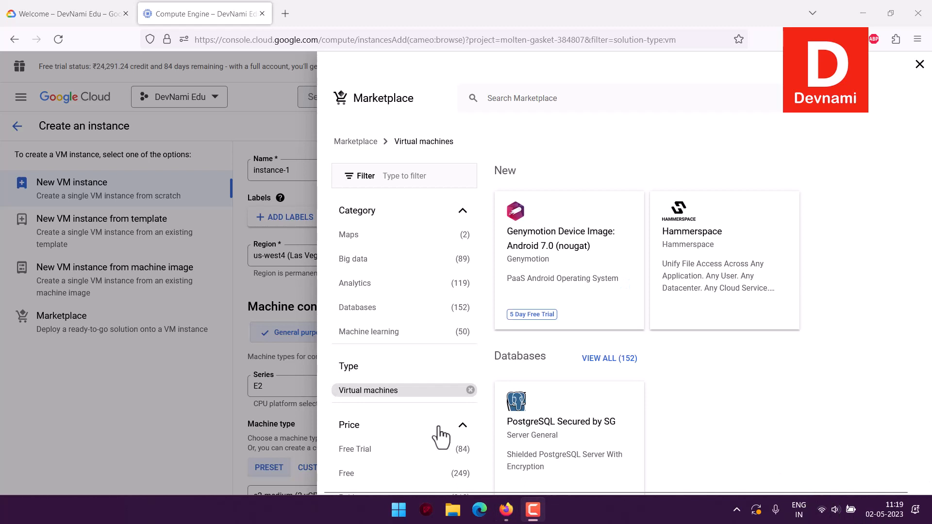
{"action": "left_click", "coordinate": [350, 478]}
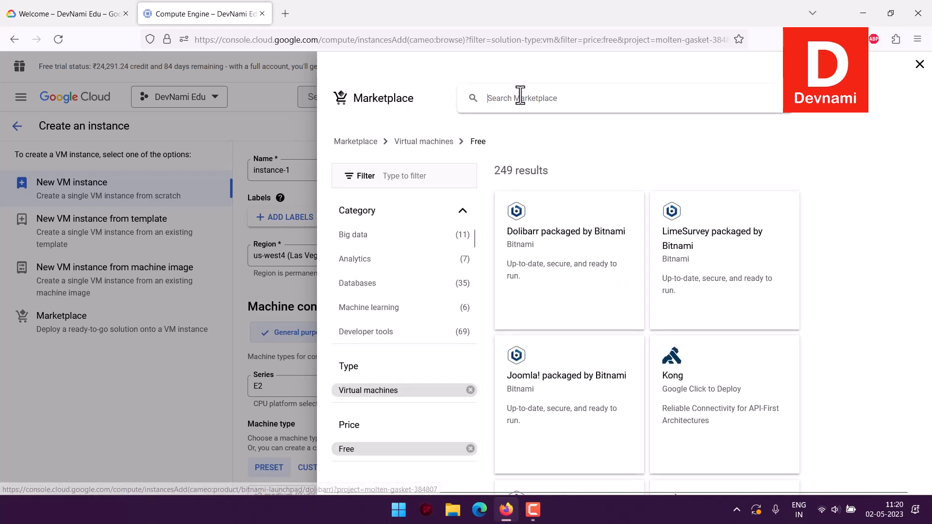
Search the Marketplace for influxdb within the free virtual machine solutions.
{"action": "left_click", "coordinate": [521, 95]}
{"action": "type", "text": "inflix"}
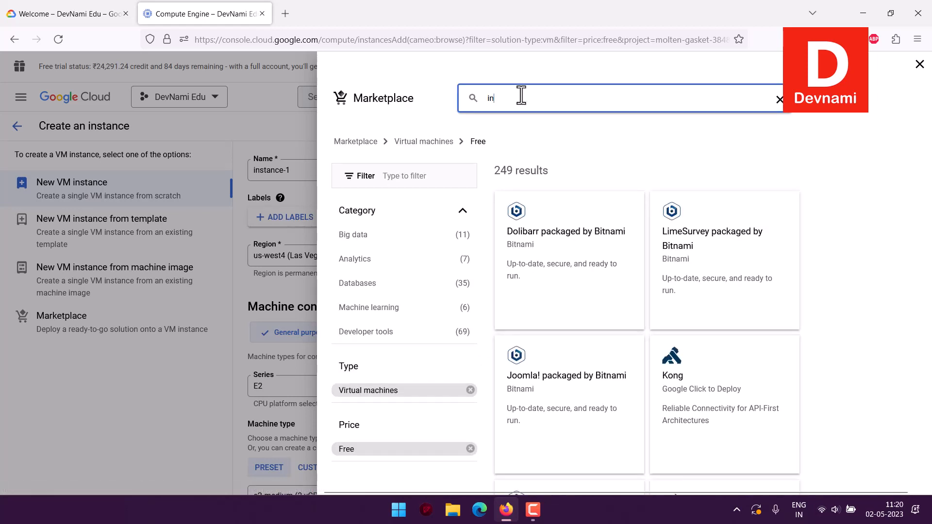
{"action": "key", "text": "BackSpace"}
{"action": "key", "text": "BackSpace"}
{"action": "type", "text": "u"}
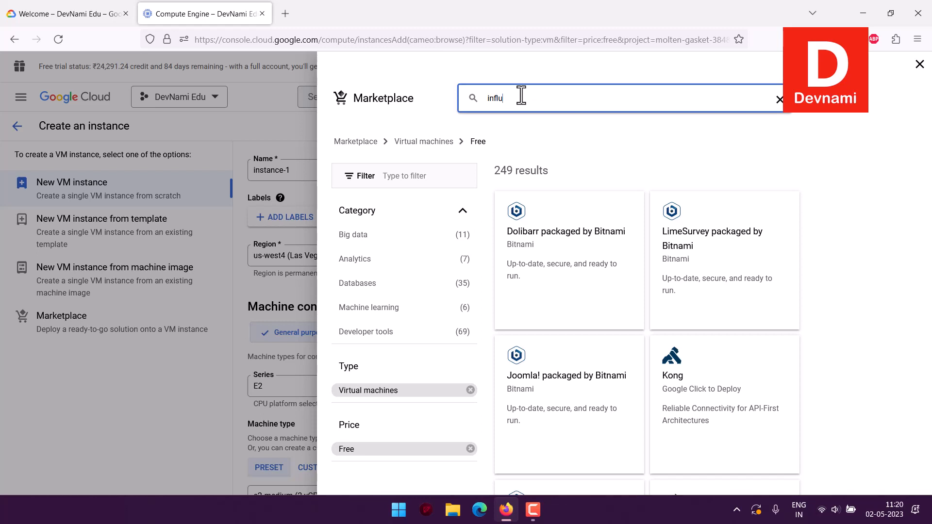
{"action": "type", "text": "xdb"}
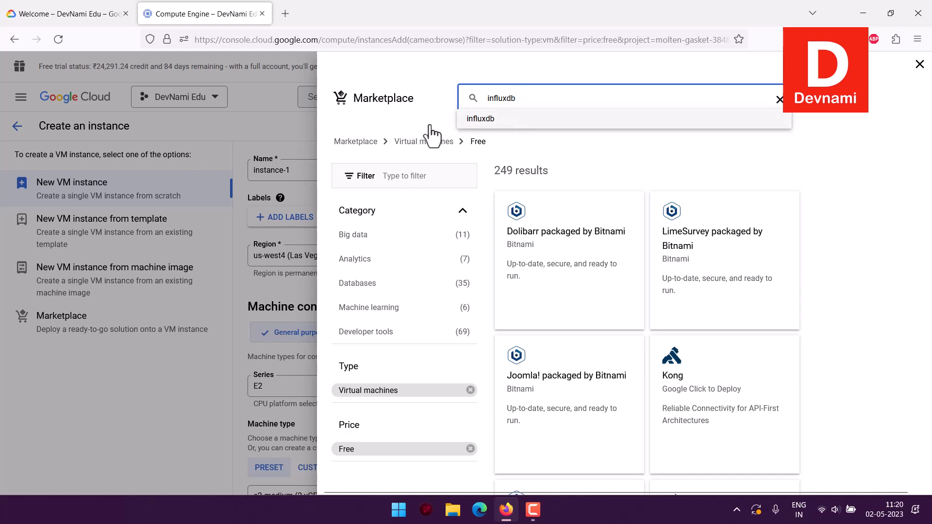
{"action": "left_click", "coordinate": [464, 123]}
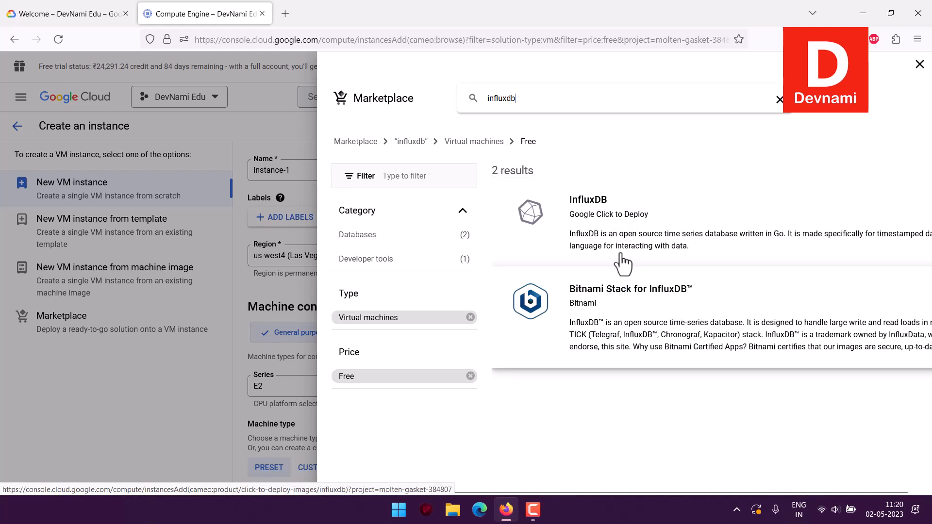
Open the InfluxDB product by Google Click to Deploy, review its pricing, and launch its deployment configuration.
{"action": "left_click", "coordinate": [720, 212]}
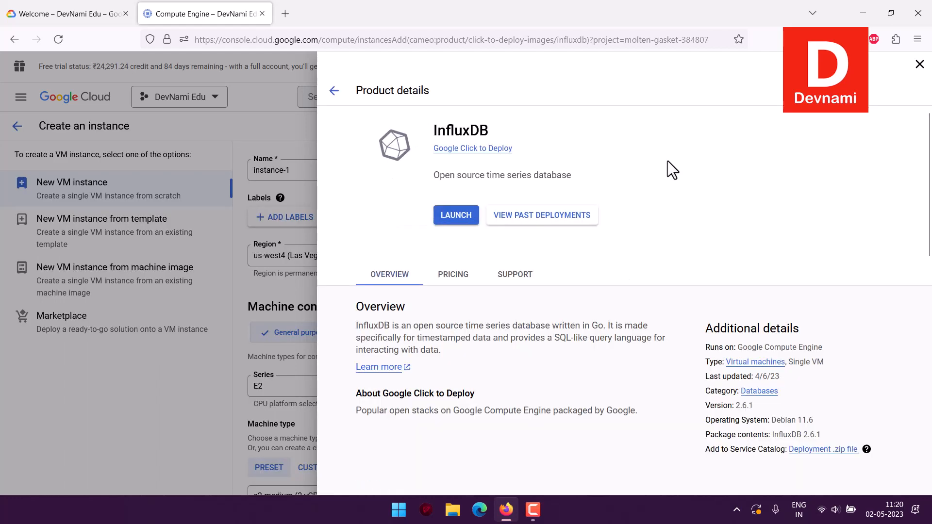
{"action": "left_click", "coordinate": [456, 276]}
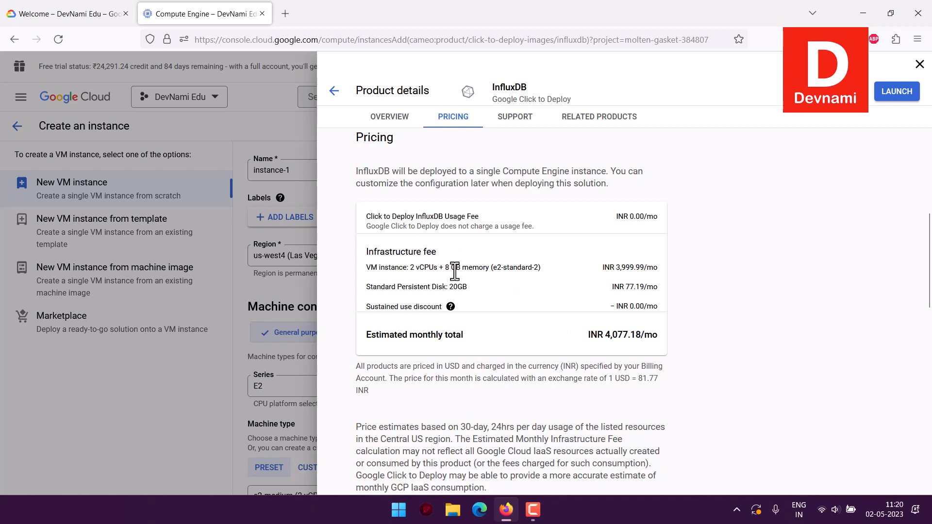
{"action": "scroll", "coordinate": [592, 271], "scroll_direction": "up", "scroll_amount": 8}
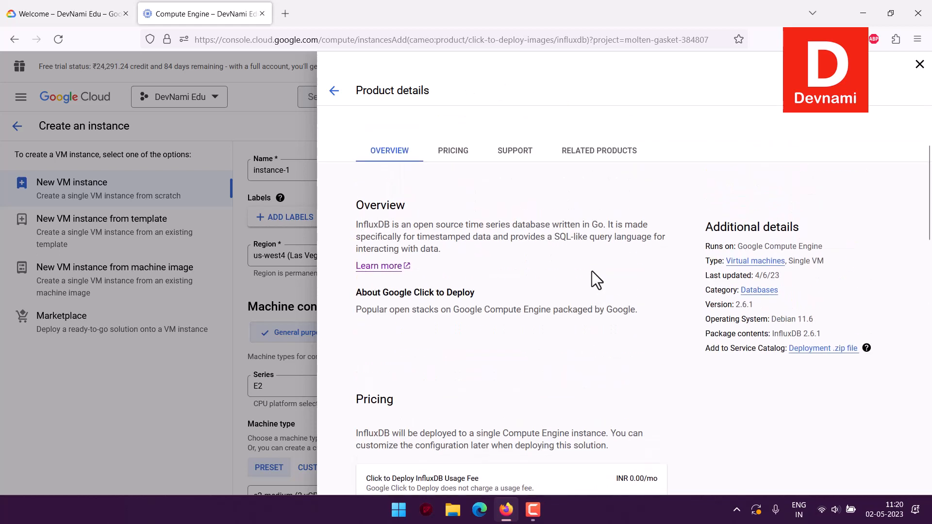
{"action": "left_click", "coordinate": [454, 215]}
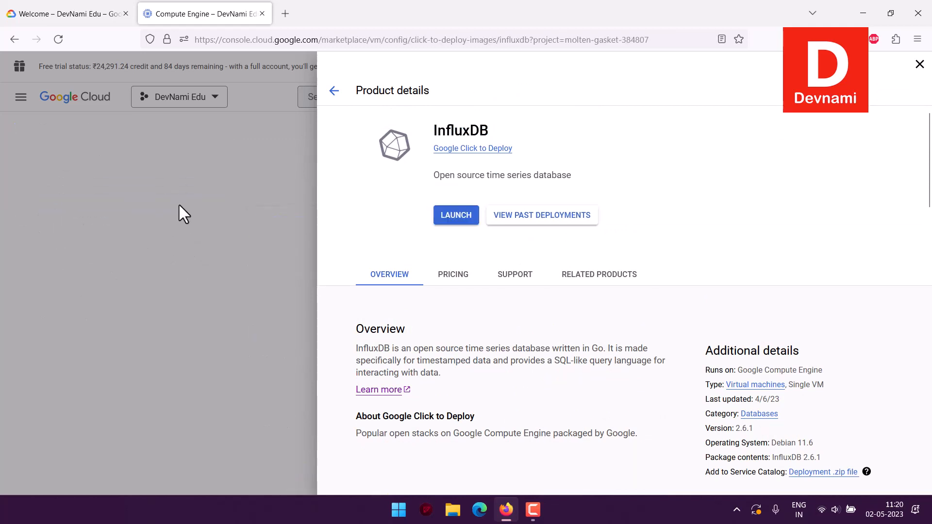
{"action": "left_click", "coordinate": [451, 215]}
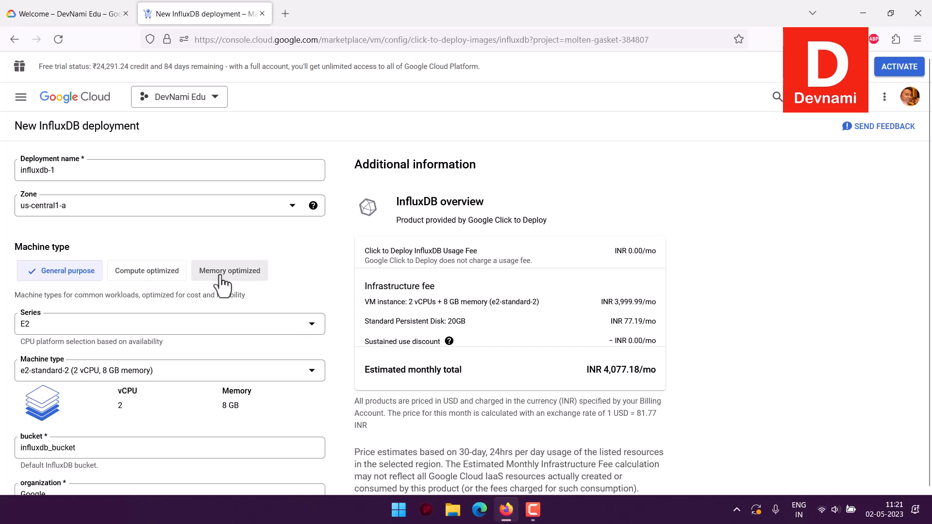
Allow TCP port 8086 and TCP port 2003 traffic from the Internet in the deployment's firewall settings.
{"action": "scroll", "coordinate": [2, 263], "scroll_direction": "down", "scroll_amount": 2}
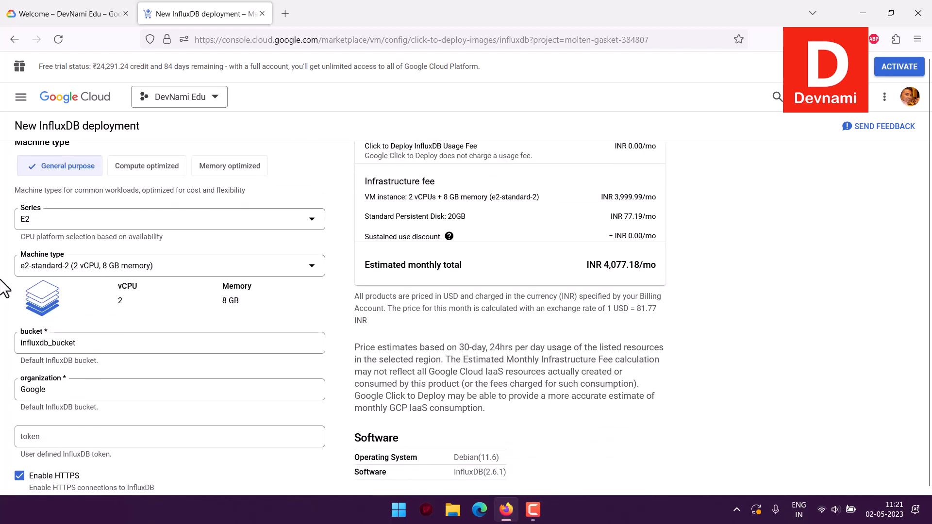
{"action": "scroll", "coordinate": [4, 287], "scroll_direction": "down", "scroll_amount": 2}
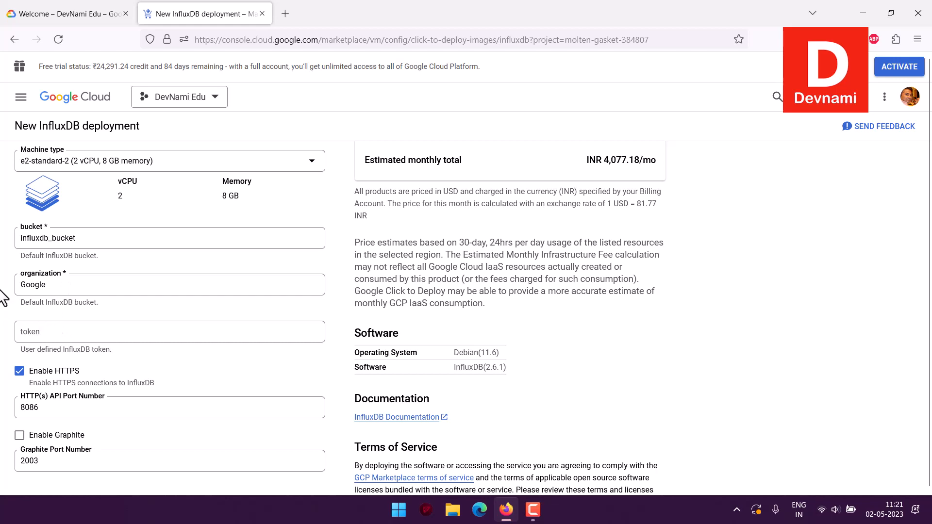
{"action": "scroll", "coordinate": [4, 288], "scroll_direction": "down", "scroll_amount": 3}
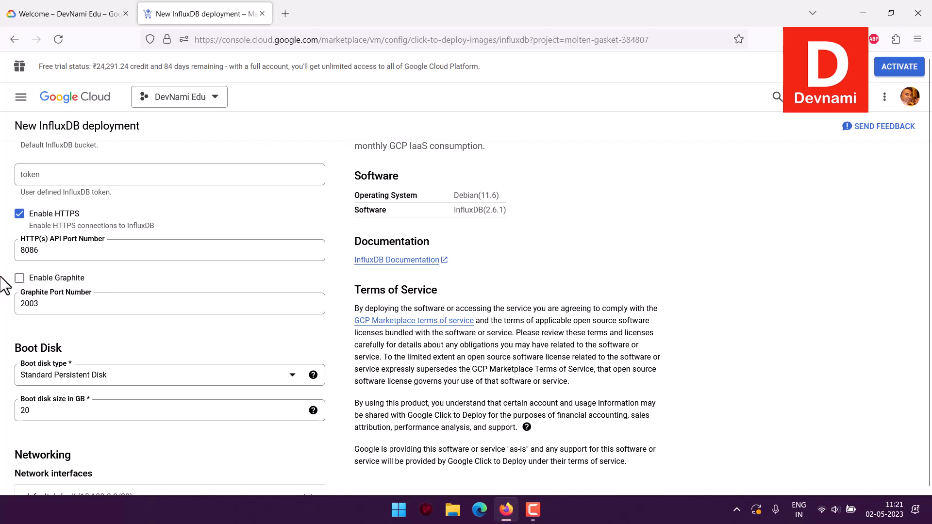
{"action": "scroll", "coordinate": [5, 284], "scroll_direction": "down", "scroll_amount": 2}
{"action": "scroll", "coordinate": [5, 281], "scroll_direction": "down", "scroll_amount": 3}
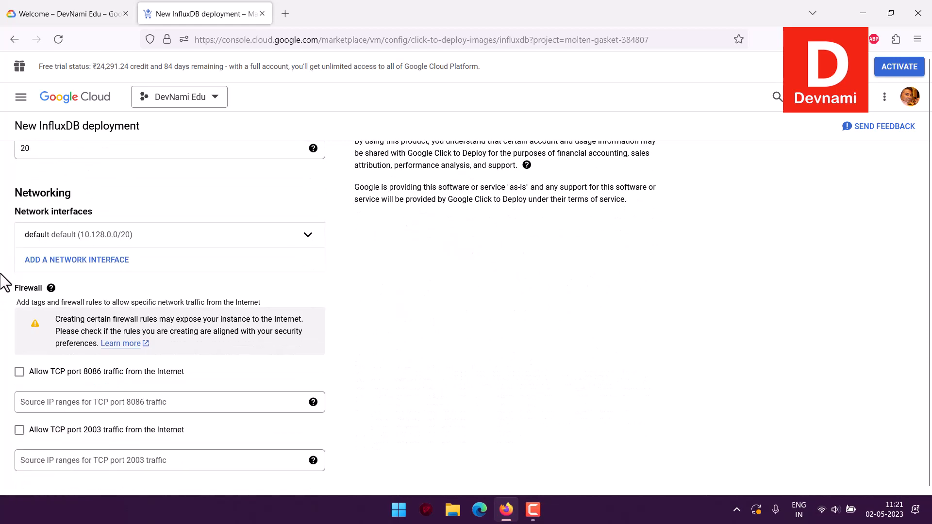
{"action": "left_click", "coordinate": [19, 372]}
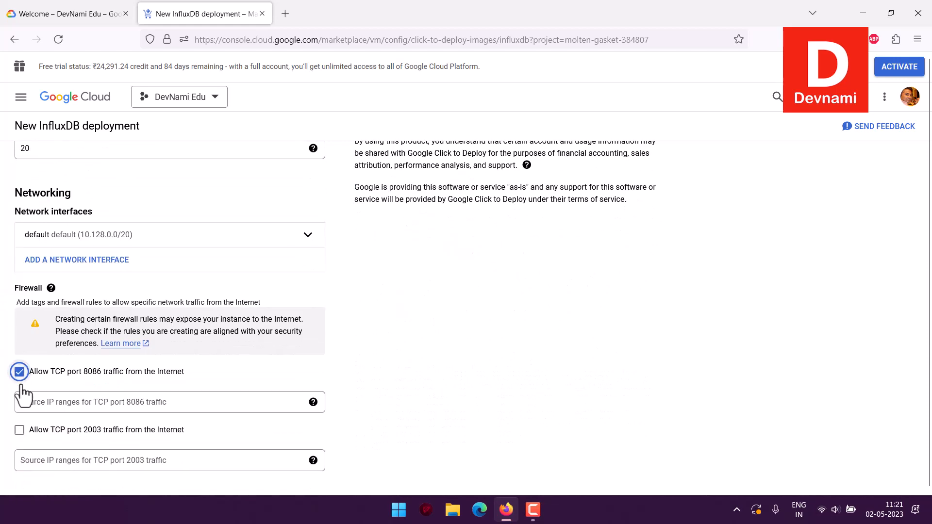
{"action": "left_click", "coordinate": [19, 430]}
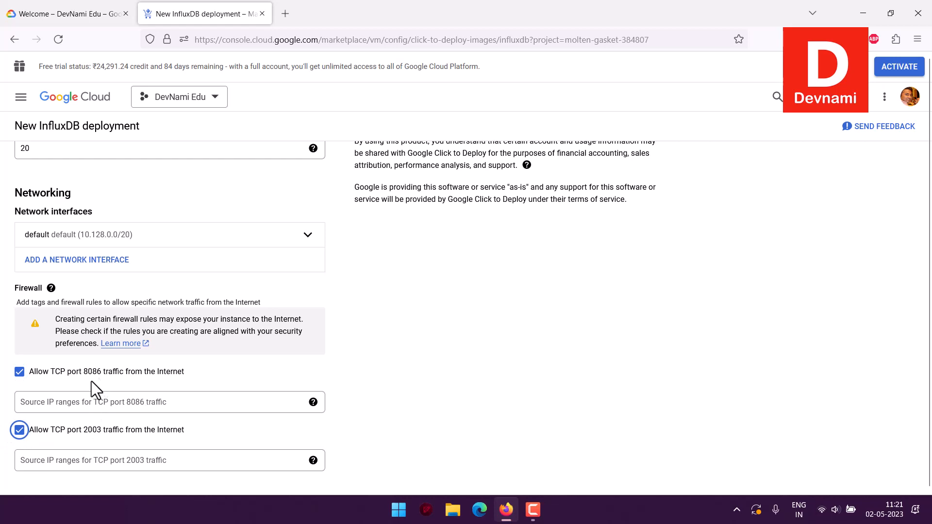
{"action": "scroll", "coordinate": [91, 380], "scroll_direction": "down", "scroll_amount": 3}
Review the infrastructure fee for the VM instance and the available E2 machine types without changing the selection.
{"action": "scroll", "coordinate": [4, 393], "scroll_direction": "up", "scroll_amount": 15}
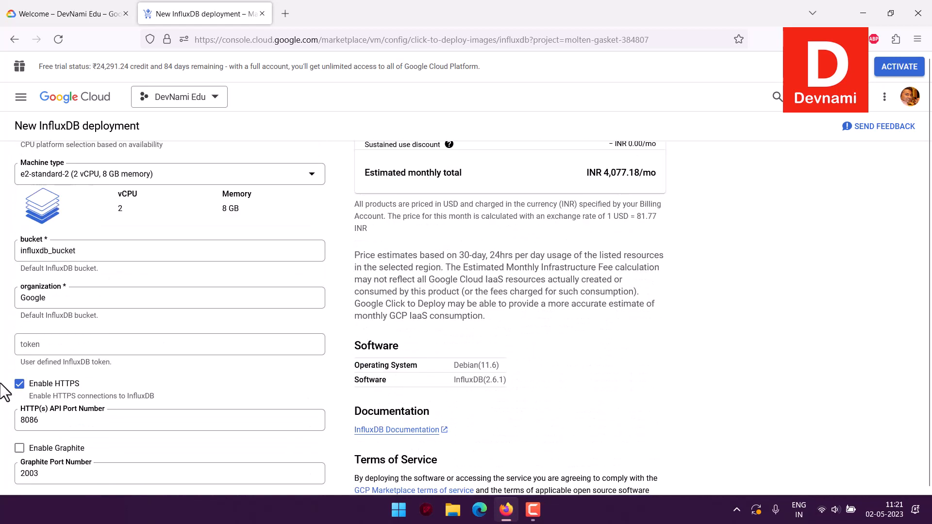
{"action": "scroll", "coordinate": [4, 393], "scroll_direction": "up", "scroll_amount": 3}
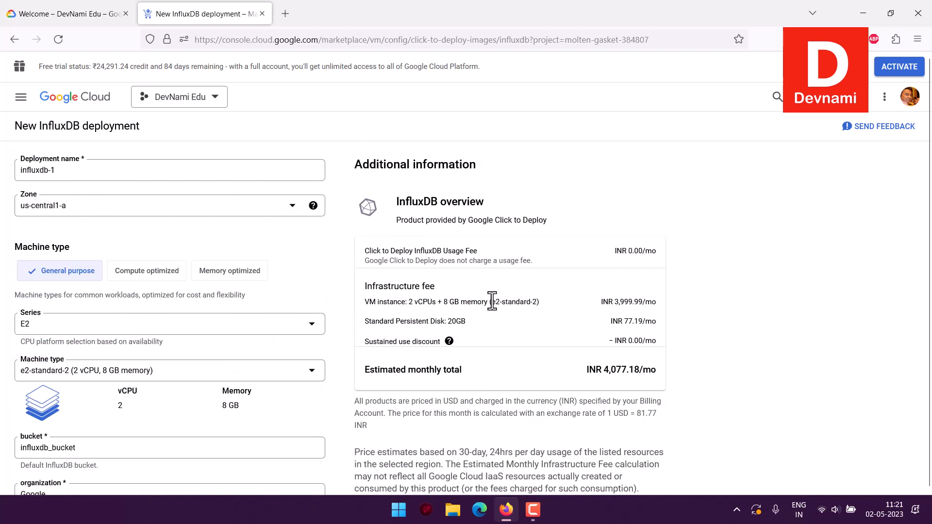
{"action": "left_click_drag", "start_coordinate": [367, 286], "coordinate": [406, 287]}
{"action": "left_click_drag", "start_coordinate": [458, 301], "coordinate": [639, 327]}
{"action": "left_click", "coordinate": [642, 328]}
{"action": "left_click_drag", "start_coordinate": [415, 303], "coordinate": [467, 302]}
{"action": "left_click_drag", "start_coordinate": [461, 302], "coordinate": [533, 301]}
{"action": "left_click", "coordinate": [563, 299]}
{"action": "left_click", "coordinate": [204, 378]}
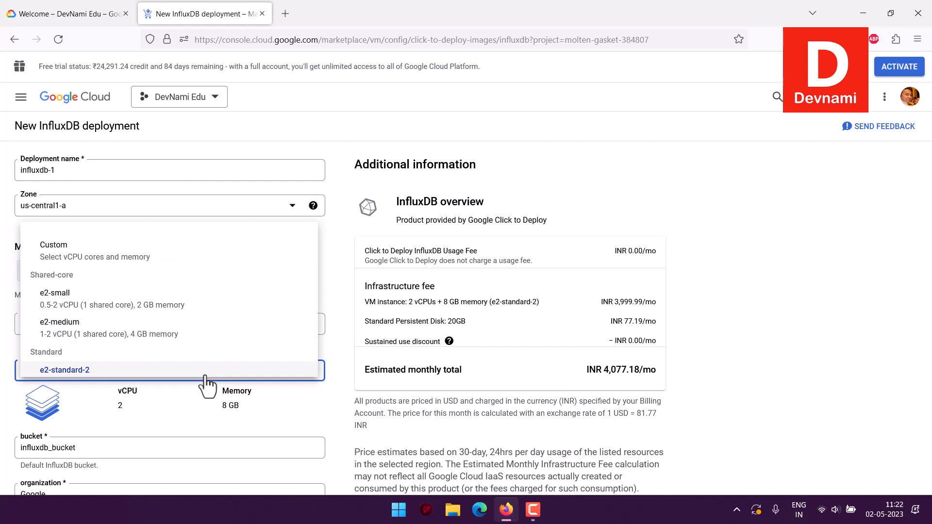
{"action": "left_click", "coordinate": [329, 395]}
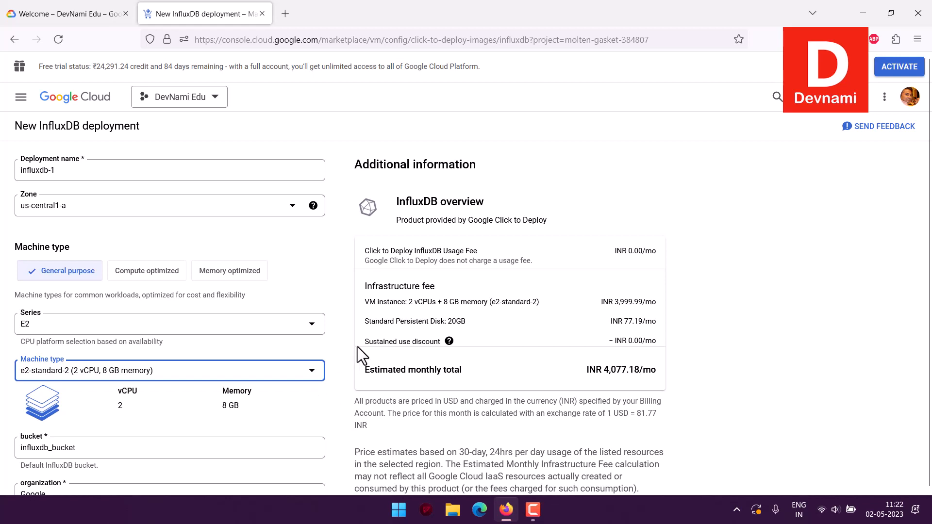
Check the operating system and software versions of the deployment and its monthly cost estimate.
{"action": "scroll", "coordinate": [358, 312], "scroll_direction": "down", "scroll_amount": 2}
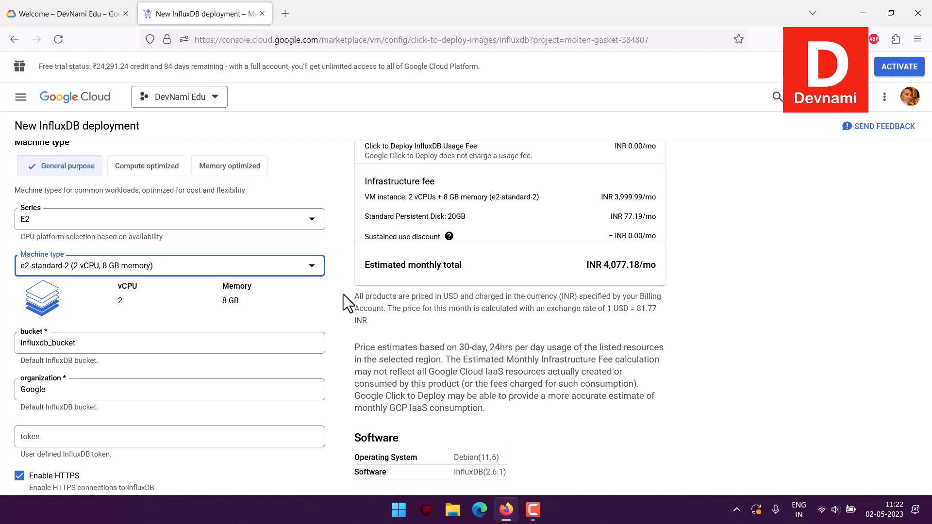
{"action": "scroll", "coordinate": [456, 323], "scroll_direction": "down", "scroll_amount": 3}
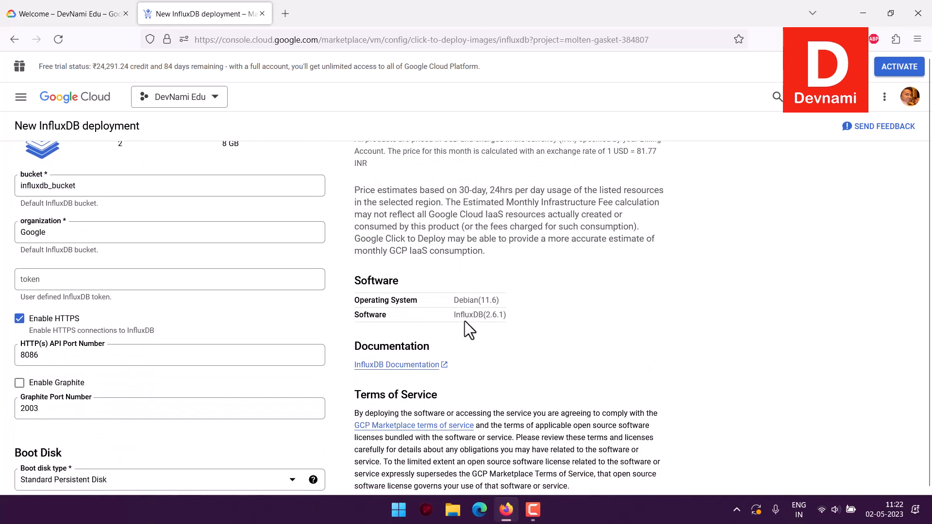
{"action": "left_click_drag", "start_coordinate": [454, 307], "coordinate": [514, 297]}
{"action": "left_click", "coordinate": [514, 298]}
{"action": "left_click_drag", "start_coordinate": [440, 304], "coordinate": [488, 301]}
{"action": "left_click", "coordinate": [522, 306]}
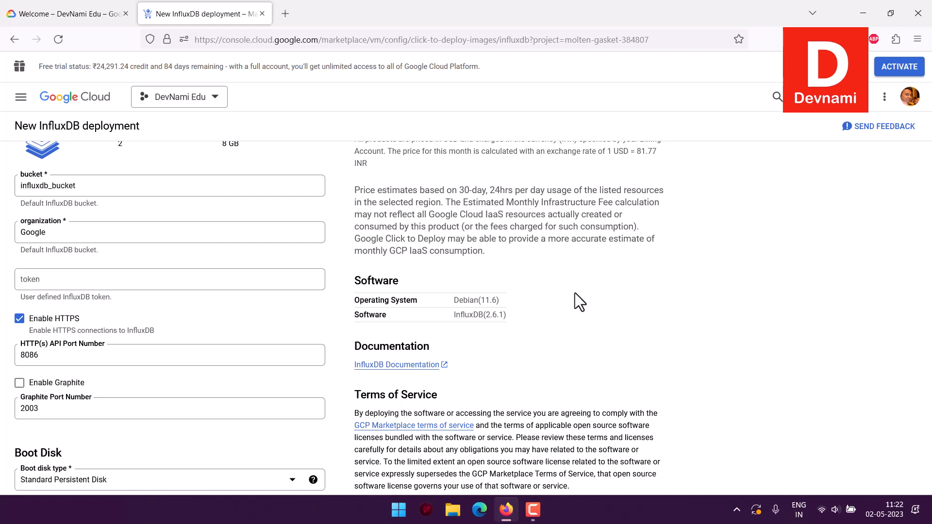
{"action": "scroll", "coordinate": [574, 292], "scroll_direction": "up", "scroll_amount": 5}
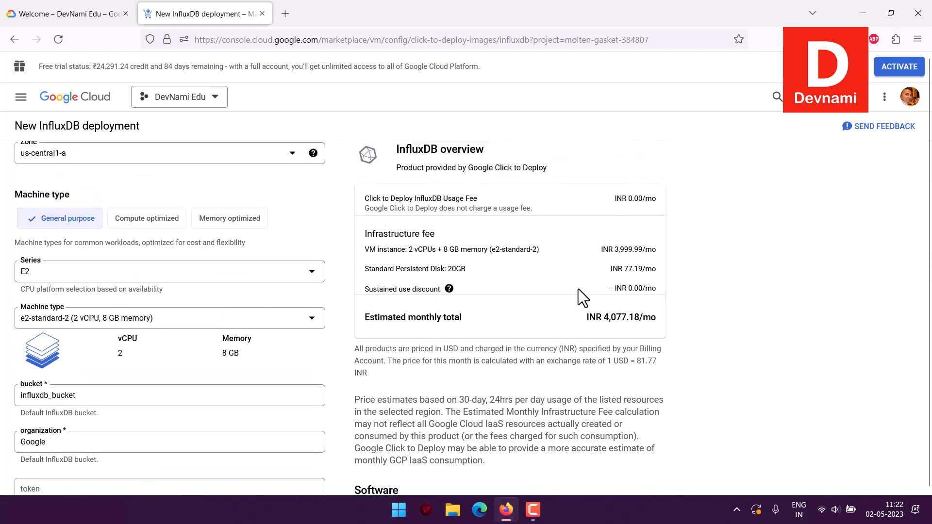
{"action": "left_click_drag", "start_coordinate": [600, 249], "coordinate": [657, 320]}
{"action": "left_click", "coordinate": [746, 301]}
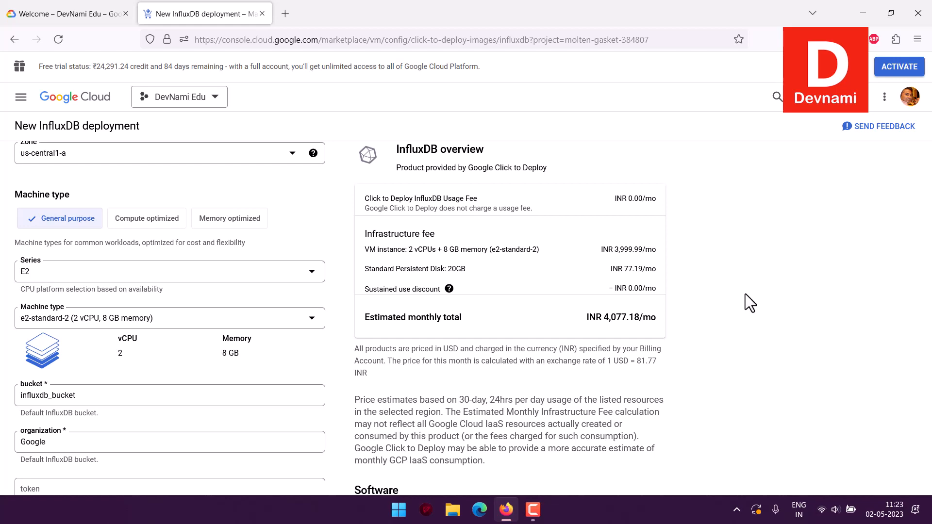
Review the machine type, HTTPS, boot disk, and firewall settings of the InfluxDB configuration and deploy it.
{"action": "scroll", "coordinate": [9, 197], "scroll_direction": "up", "scroll_amount": 1}
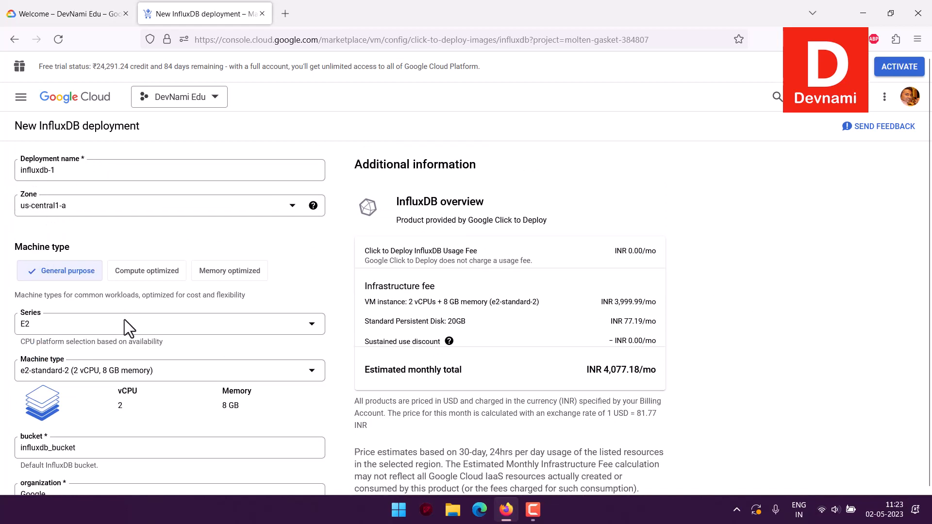
{"action": "scroll", "coordinate": [4, 347], "scroll_direction": "down", "scroll_amount": 3}
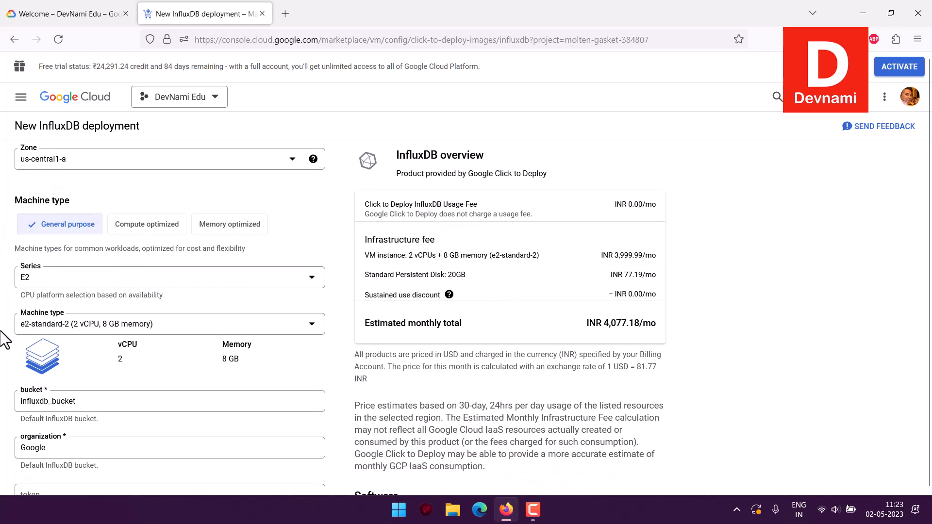
{"action": "scroll", "coordinate": [6, 357], "scroll_direction": "down", "scroll_amount": 4}
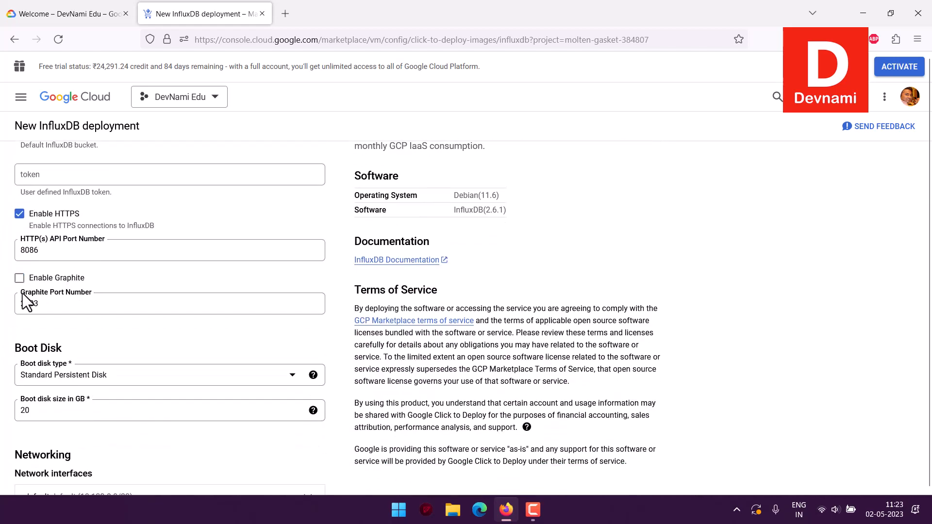
{"action": "scroll", "coordinate": [6, 320], "scroll_direction": "down", "scroll_amount": 2}
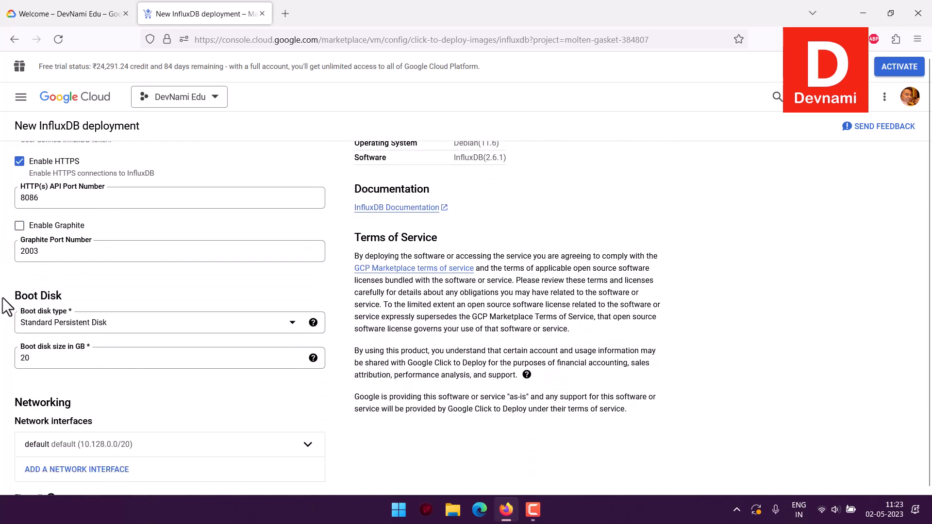
{"action": "scroll", "coordinate": [6, 340], "scroll_direction": "down", "scroll_amount": 2}
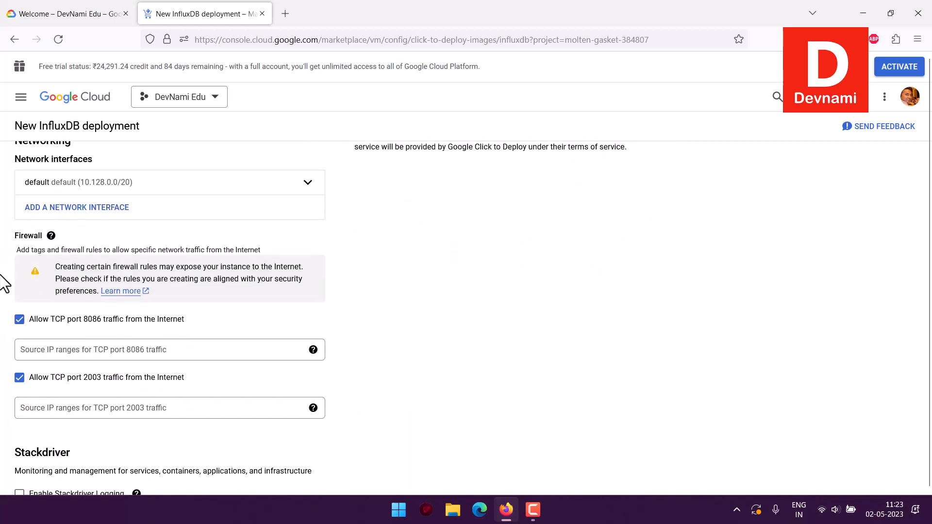
{"action": "scroll", "coordinate": [5, 284], "scroll_direction": "down", "scroll_amount": 3}
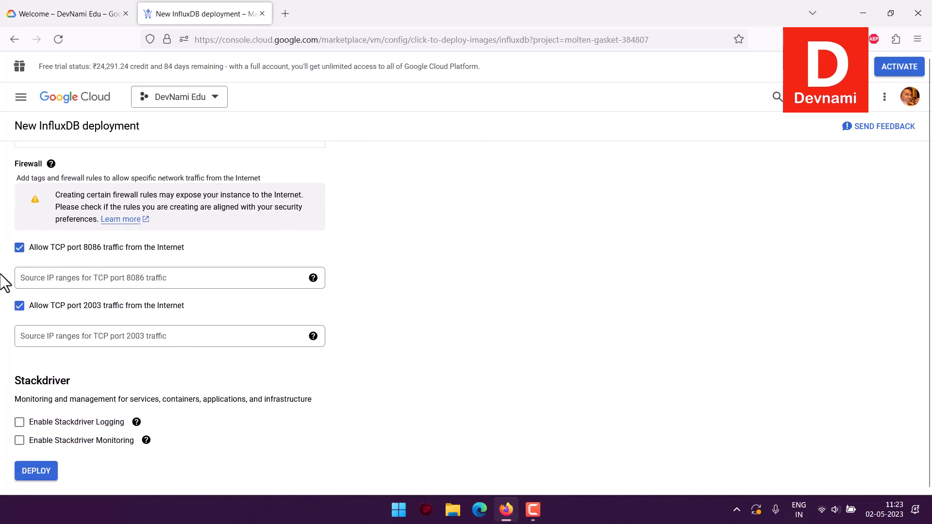
{"action": "left_click", "coordinate": [34, 472]}
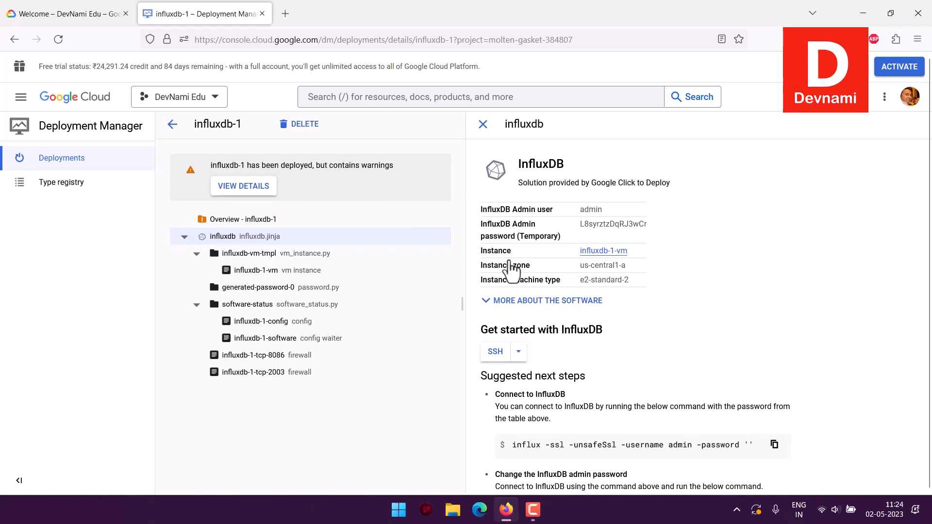
Open a browser-based SSH session to the deployed InfluxDB VM and return to the deployment details.
{"action": "left_click", "coordinate": [518, 351]}
{"action": "left_click", "coordinate": [565, 379]}
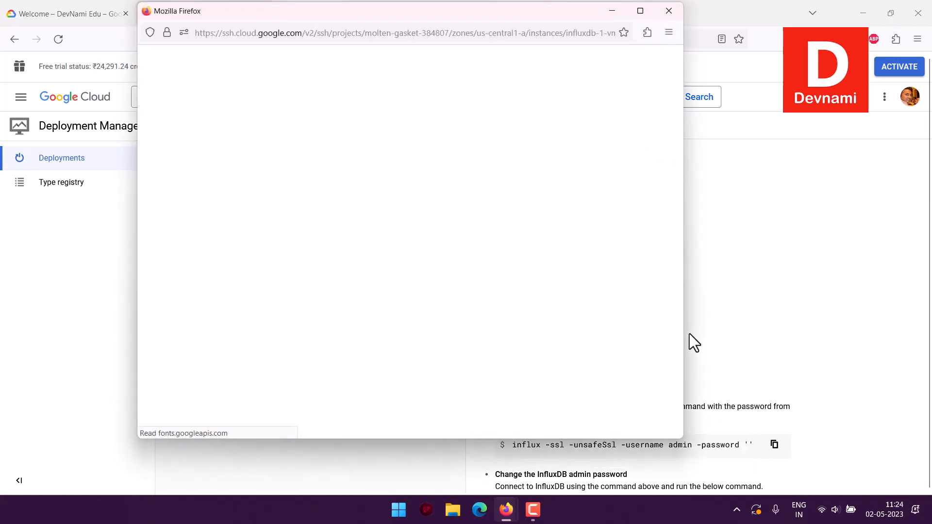
{"action": "left_click", "coordinate": [689, 333]}
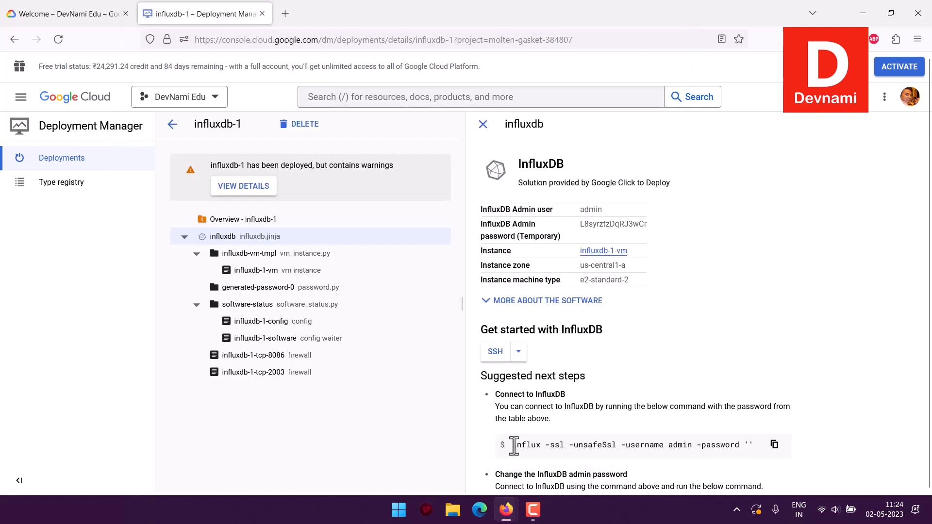
Review the suggested commands for connecting to InfluxDB and changing the admin password in the deployment details.
{"action": "left_click_drag", "start_coordinate": [512, 448], "coordinate": [664, 447]}
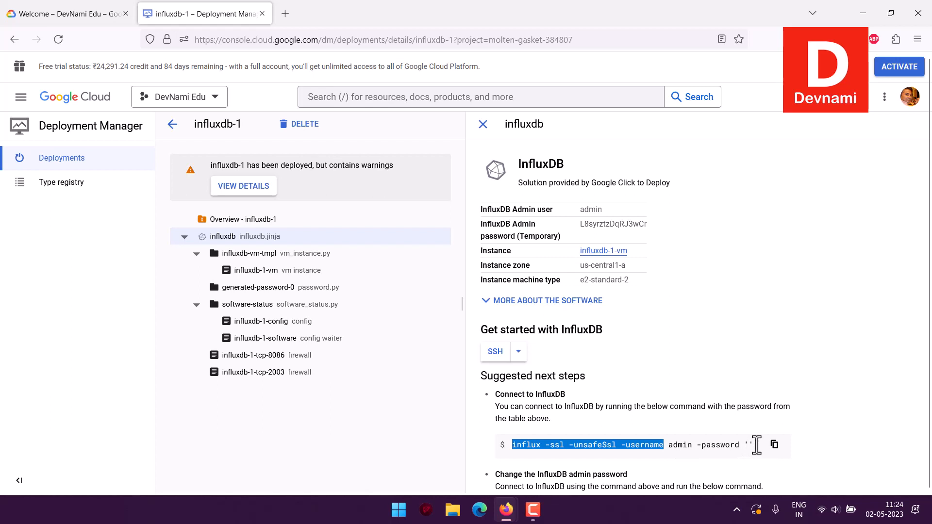
{"action": "scroll", "coordinate": [857, 386], "scroll_direction": "down", "scroll_amount": 2}
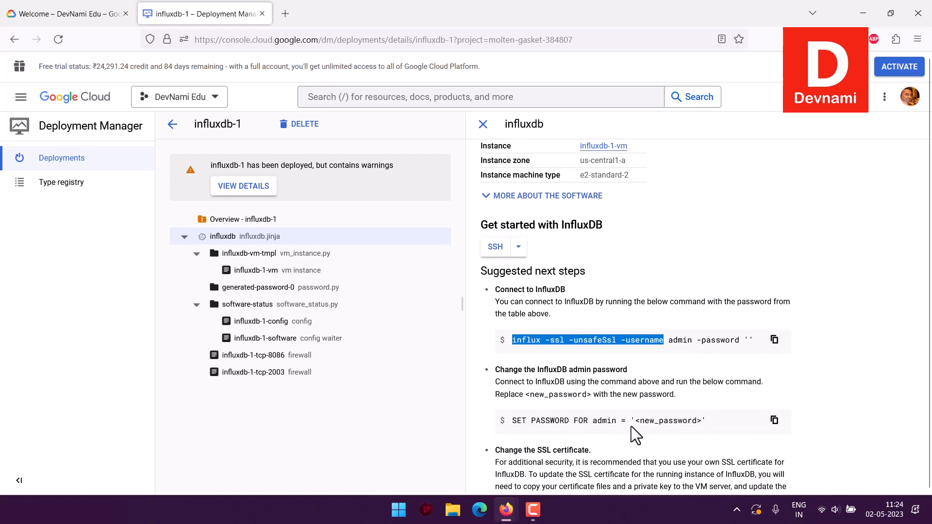
{"action": "left_click", "coordinate": [859, 370]}
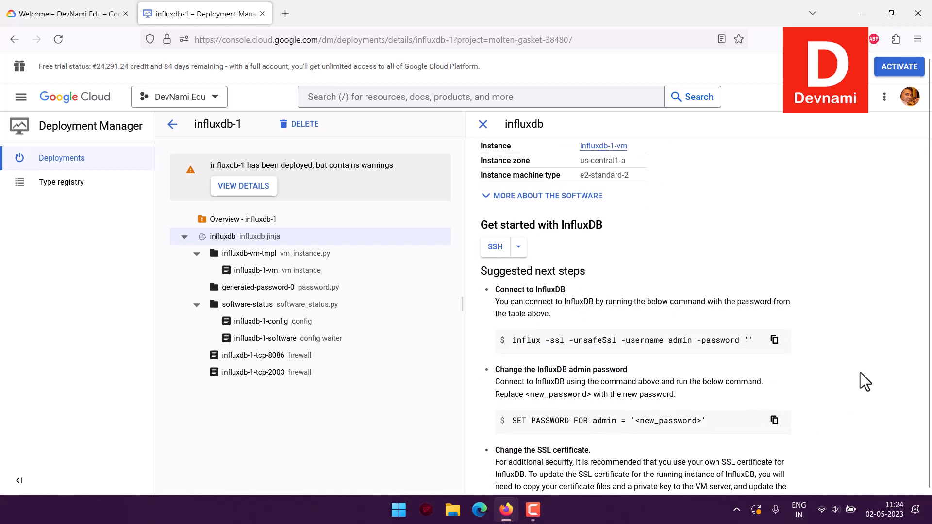
{"action": "left_click_drag", "start_coordinate": [693, 341], "coordinate": [509, 341]}
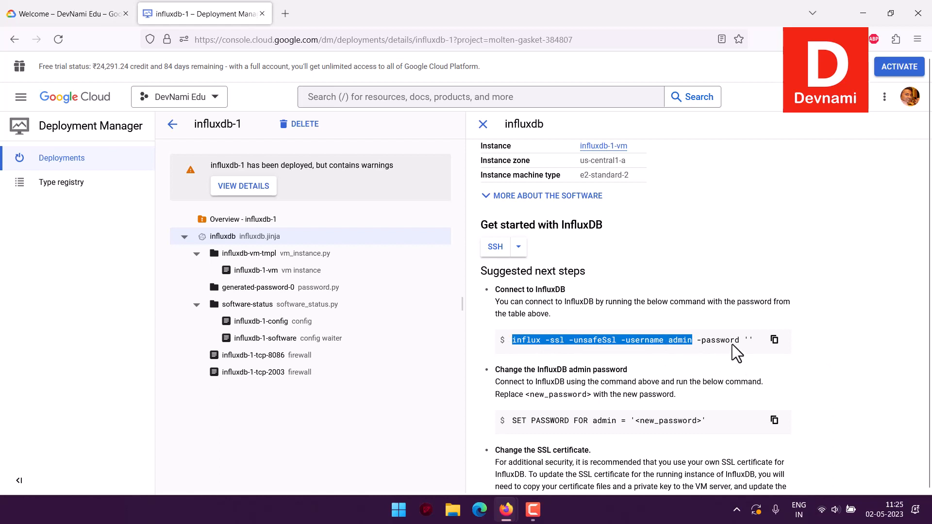
{"action": "left_click_drag", "start_coordinate": [739, 340], "coordinate": [510, 339]}
{"action": "left_click", "coordinate": [865, 300]}
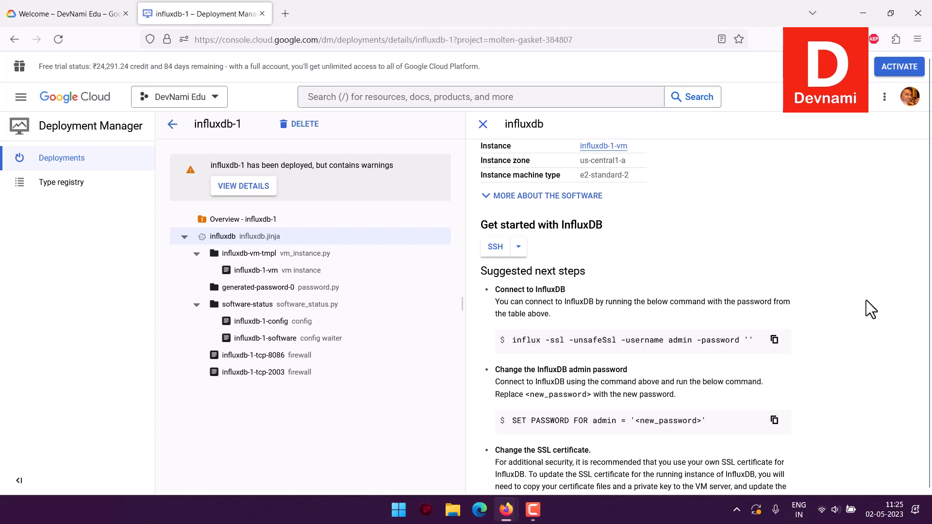
{"action": "scroll", "coordinate": [881, 306], "scroll_direction": "up", "scroll_amount": 2}
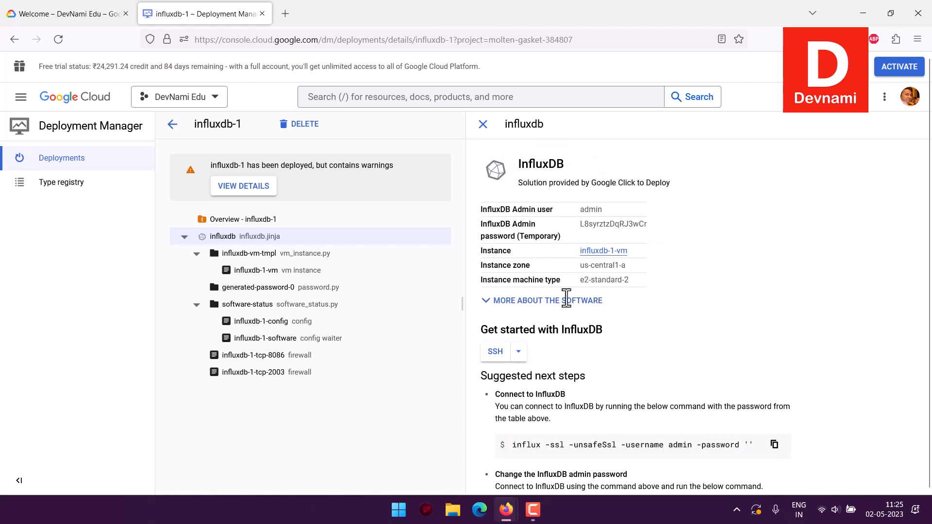
Switch to the SSH session of the InfluxDB VM and run the command influx -version.
{"action": "mouse_move", "coordinate": [506, 510]}
{"action": "left_click", "coordinate": [571, 447]}
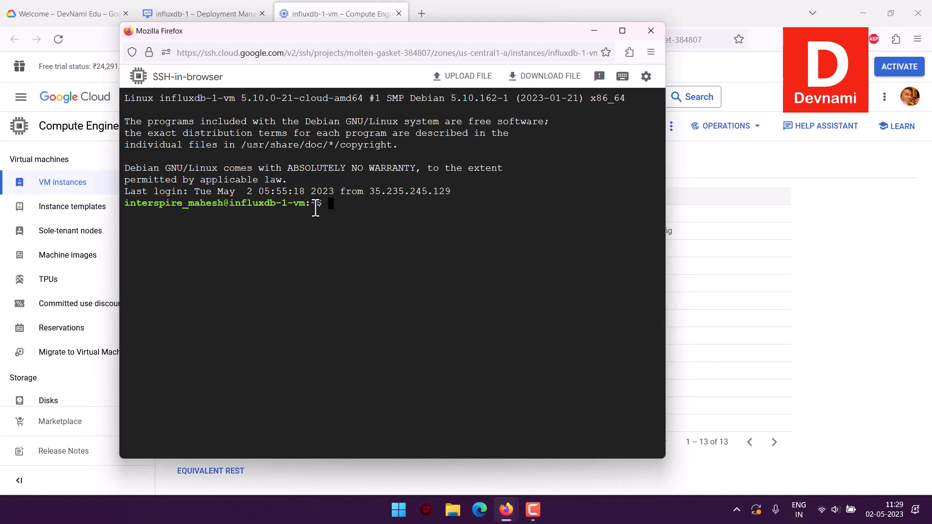
{"action": "type", "text": "influx -version"}
{"action": "key", "text": "Return"}
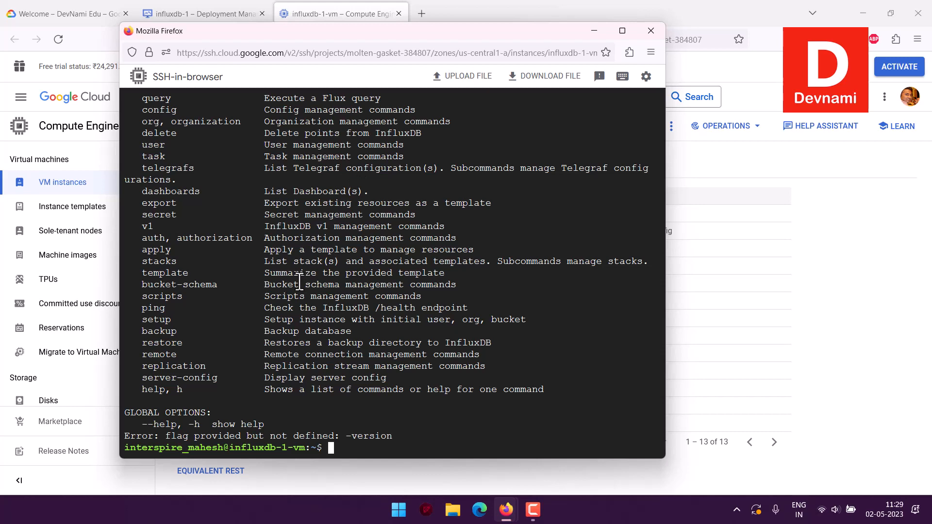
Read through the influx client's command list in the terminal and run influx auth.
{"action": "scroll", "coordinate": [262, 262], "scroll_direction": "up", "scroll_amount": 7}
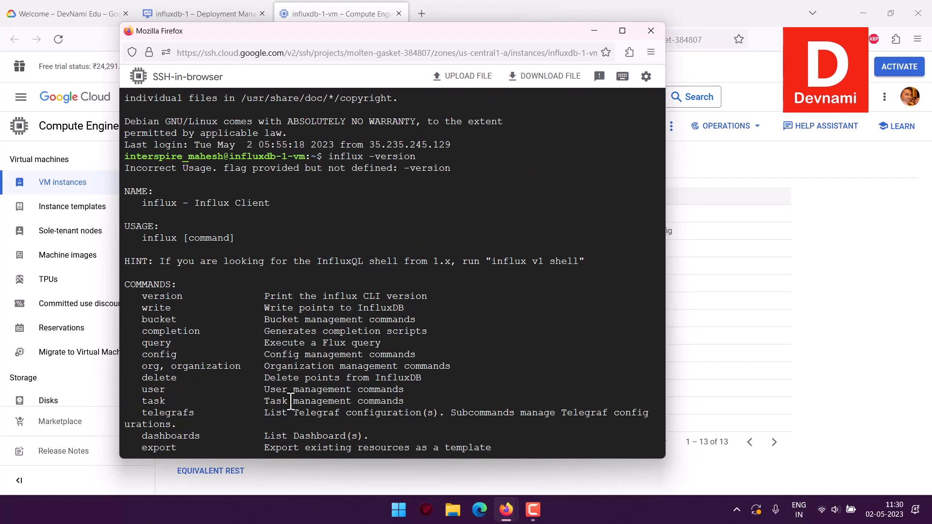
{"action": "scroll", "coordinate": [372, 373], "scroll_direction": "down", "scroll_amount": 2}
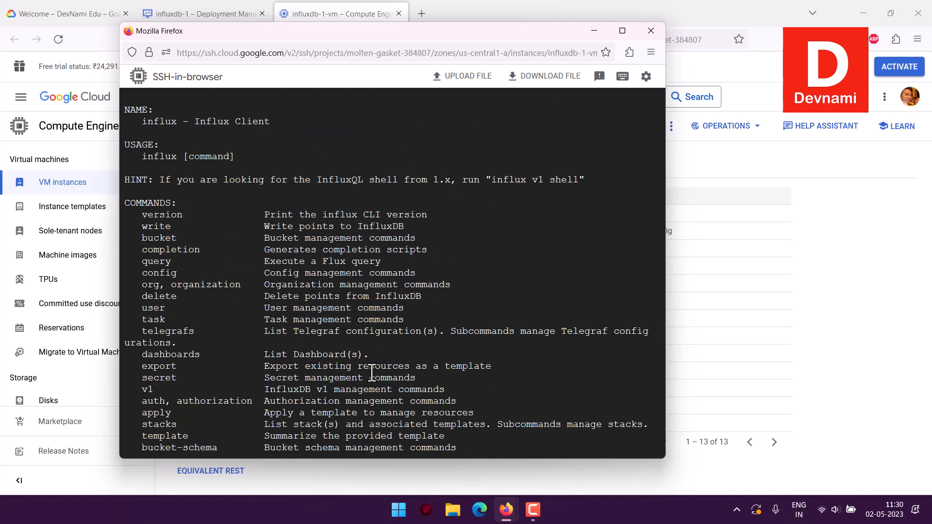
{"action": "scroll", "coordinate": [372, 373], "scroll_direction": "down", "scroll_amount": 2}
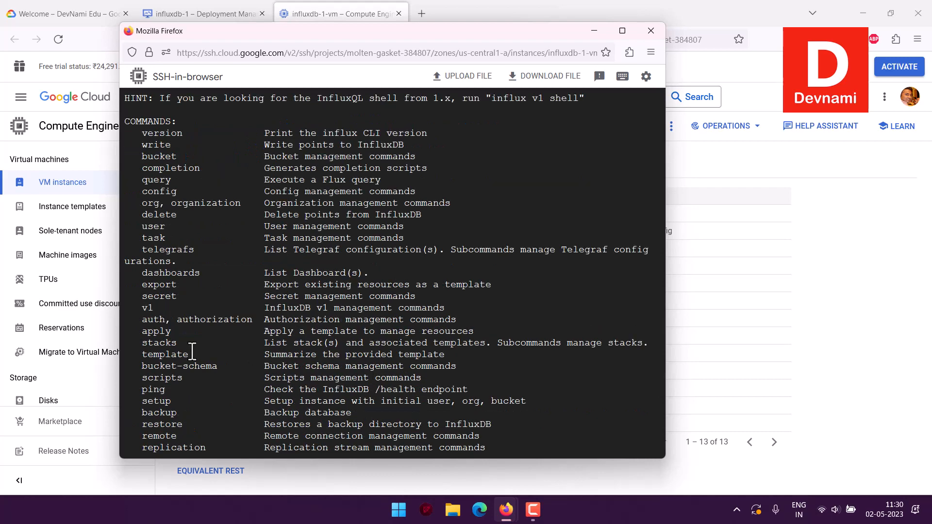
{"action": "scroll", "coordinate": [440, 325], "scroll_direction": "down", "scroll_amount": 2}
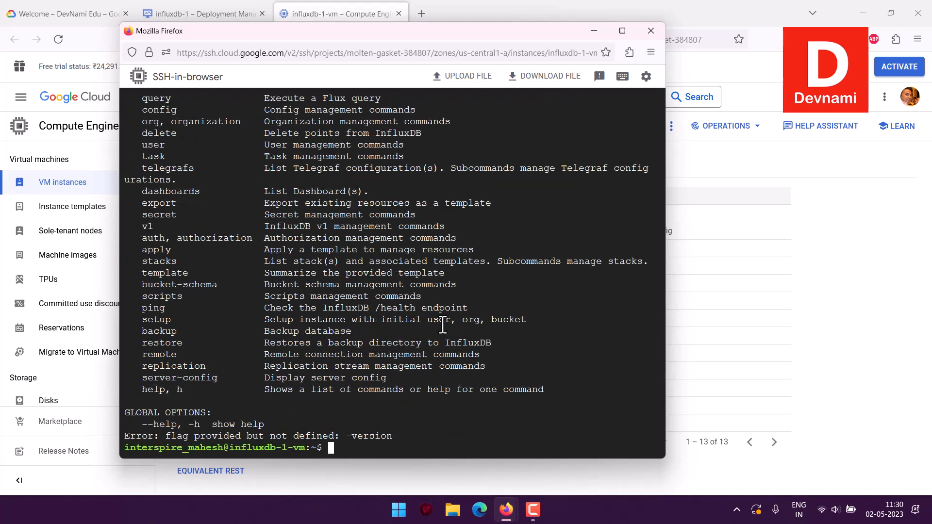
{"action": "type", "text": "influx auth"}
{"action": "key", "text": "Return"}
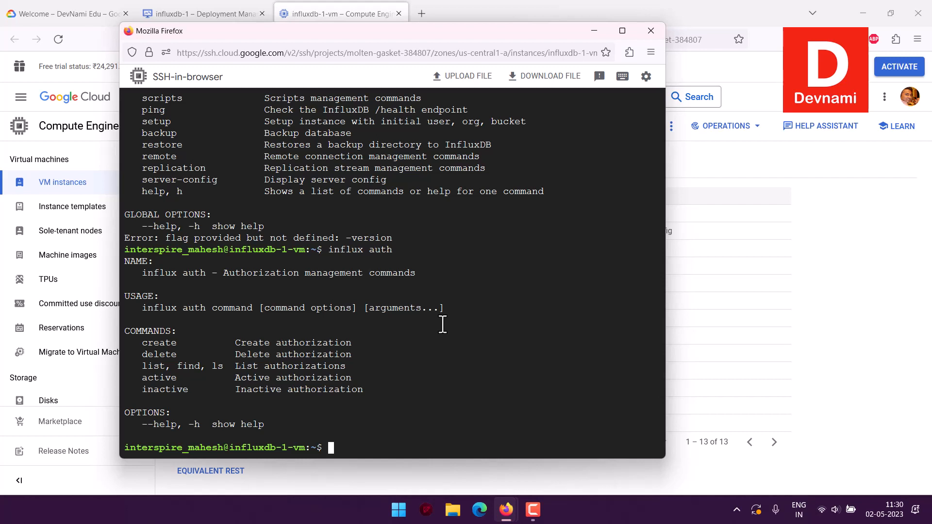
Run influx auth active in the terminal and look back over the earlier command output.
{"action": "type", "text": "influx auth active"}
{"action": "key", "text": "Return"}
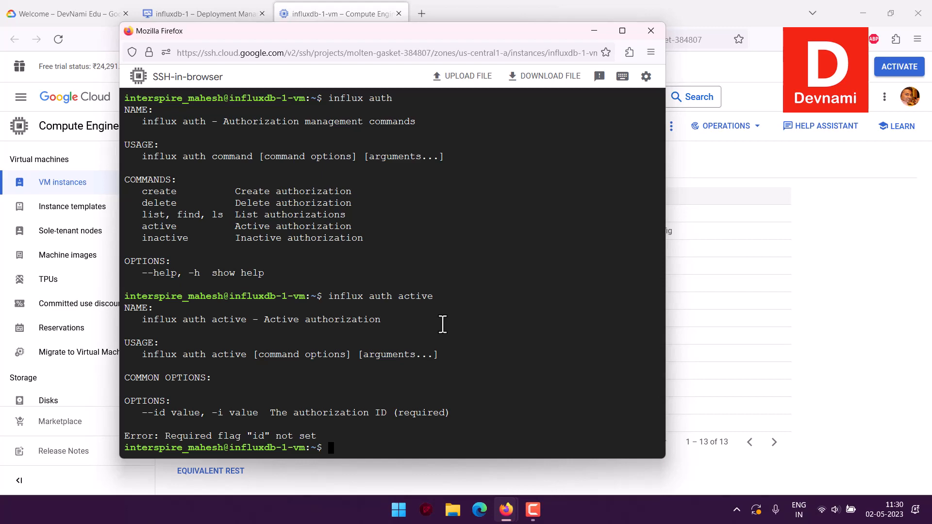
{"action": "scroll", "coordinate": [320, 266], "scroll_direction": "up", "scroll_amount": 15}
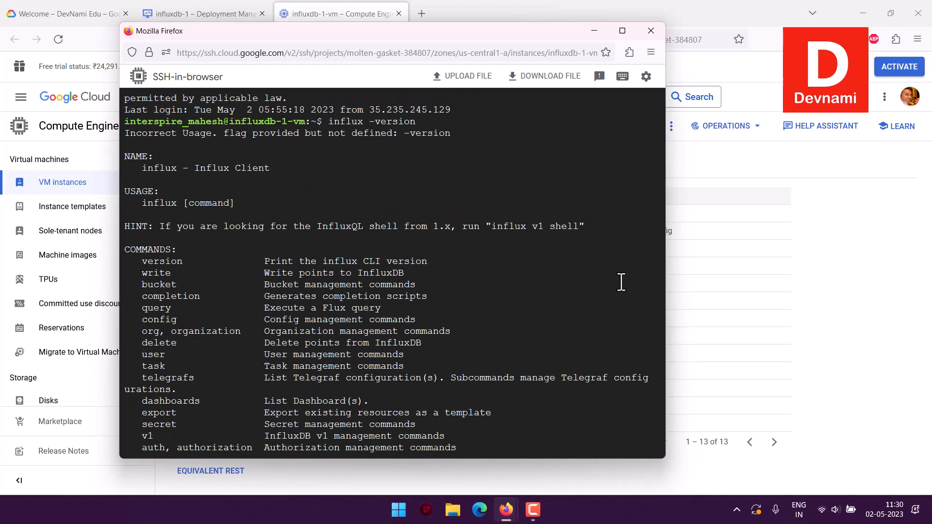
Check the InfluxDB admin user and temporary password on the influxdb-1 deployment page.
{"action": "left_click", "coordinate": [199, 12]}
{"action": "left_click_drag", "start_coordinate": [575, 210], "coordinate": [659, 229]}
{"action": "left_click", "coordinate": [659, 228]}
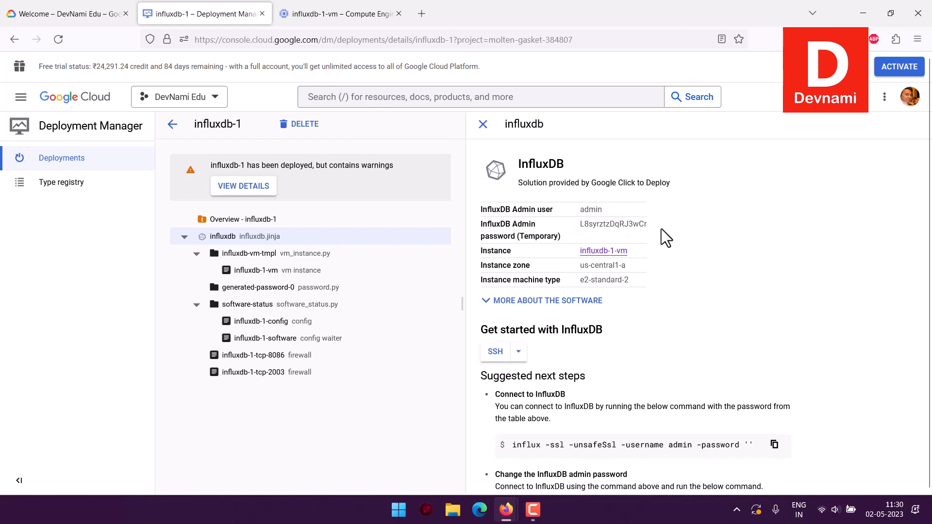
Switch back to the VM's SSH session and end it with the exit command.
{"action": "mouse_move", "coordinate": [519, 504]}
{"action": "left_click", "coordinate": [515, 366]}
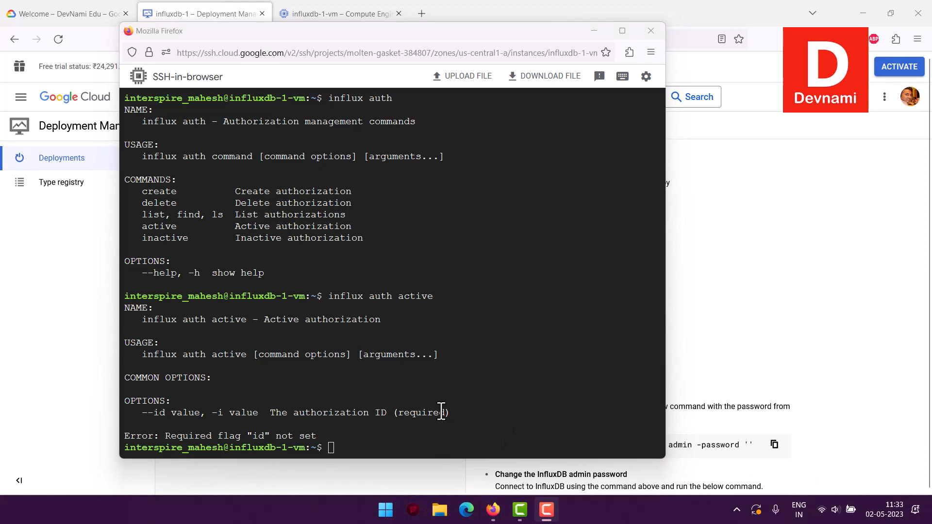
{"action": "left_click", "coordinate": [348, 447]}
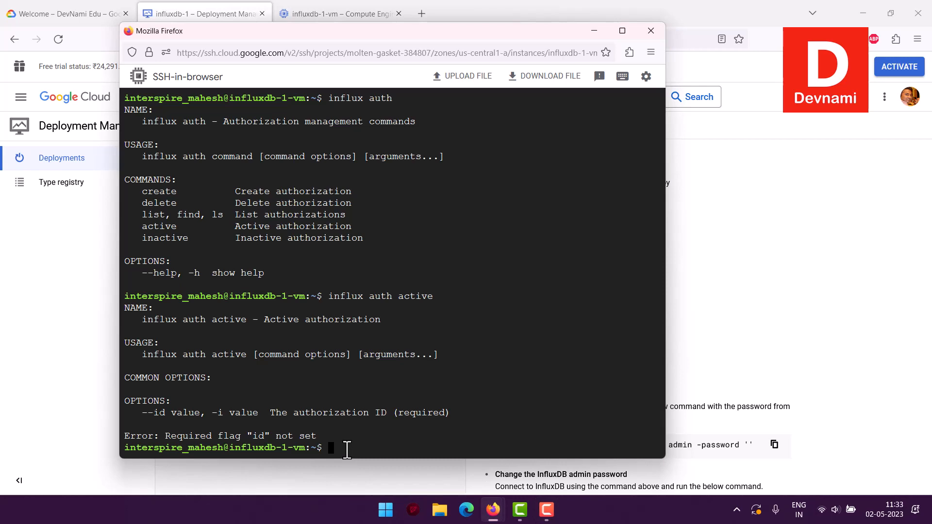
{"action": "type", "text": "exit"}
{"action": "key", "text": "Return"}
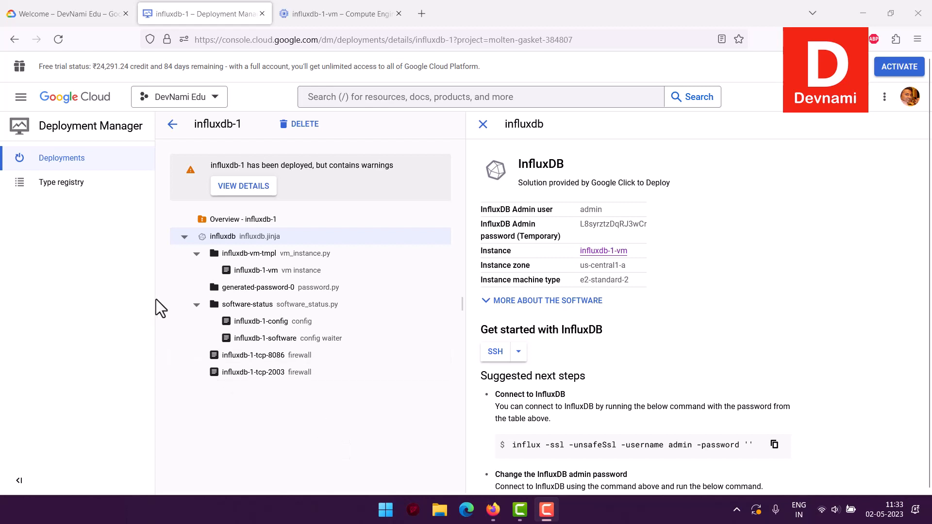
Open the Deployment Manager deployments list and select the influxdb-1 deployment.
{"action": "left_click", "coordinate": [128, 126]}
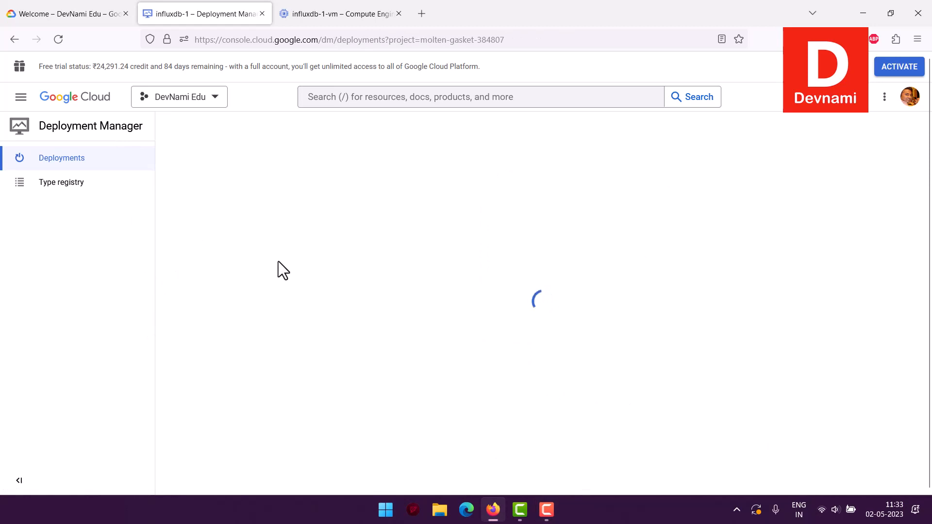
{"action": "left_click", "coordinate": [383, 20]}
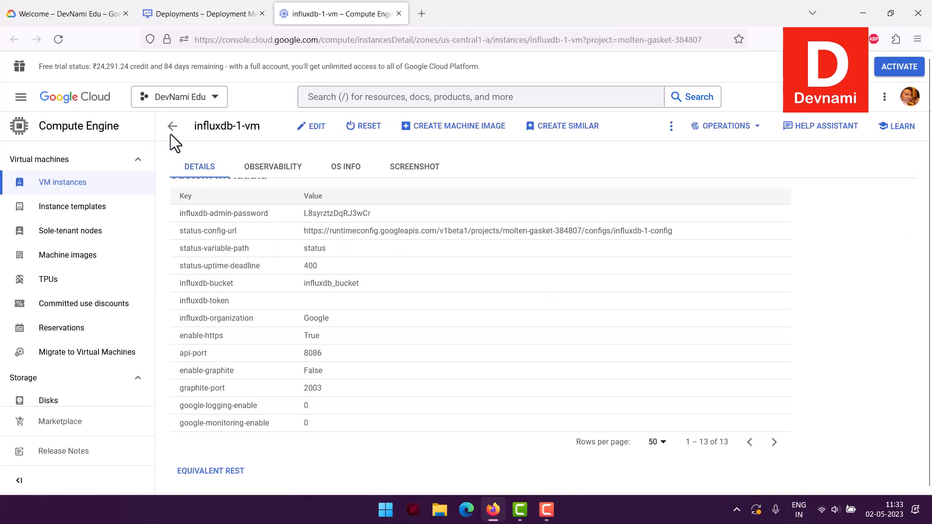
{"action": "left_click", "coordinate": [197, 15]}
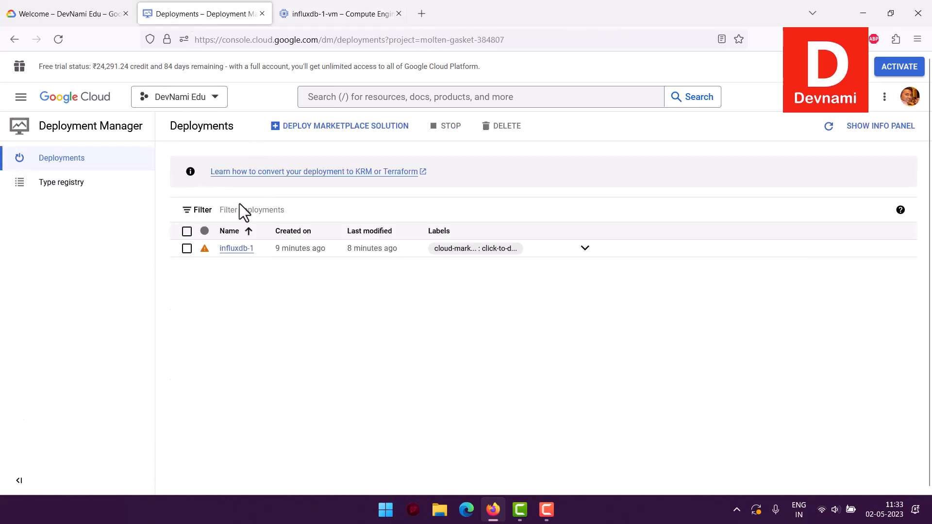
{"action": "left_click", "coordinate": [187, 249]}
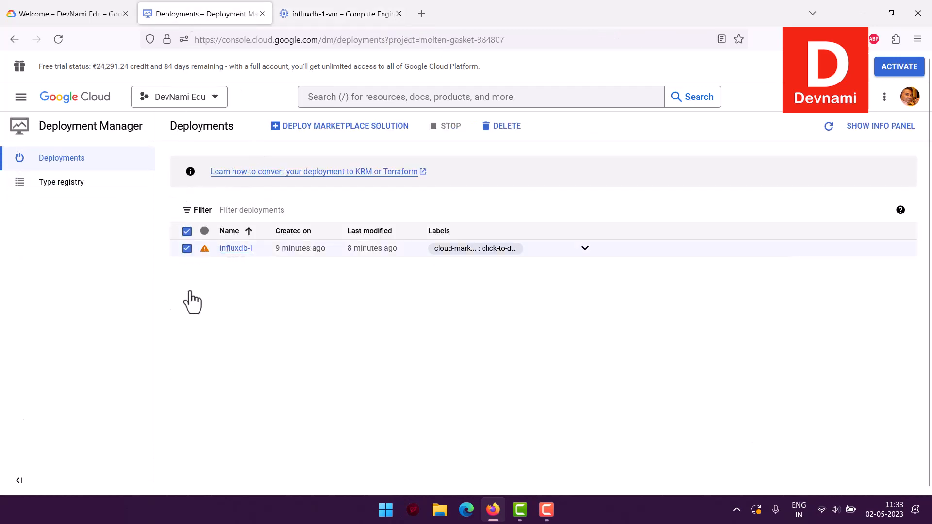
Open the Compute Engine VM instances list and select the influxdb-1-vm instance.
{"action": "left_click", "coordinate": [335, 14]}
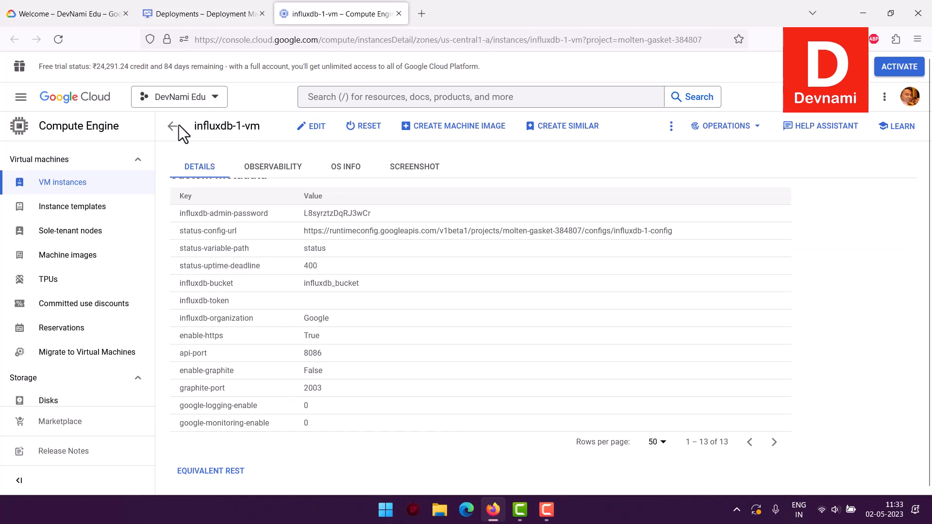
{"action": "left_click", "coordinate": [118, 190]}
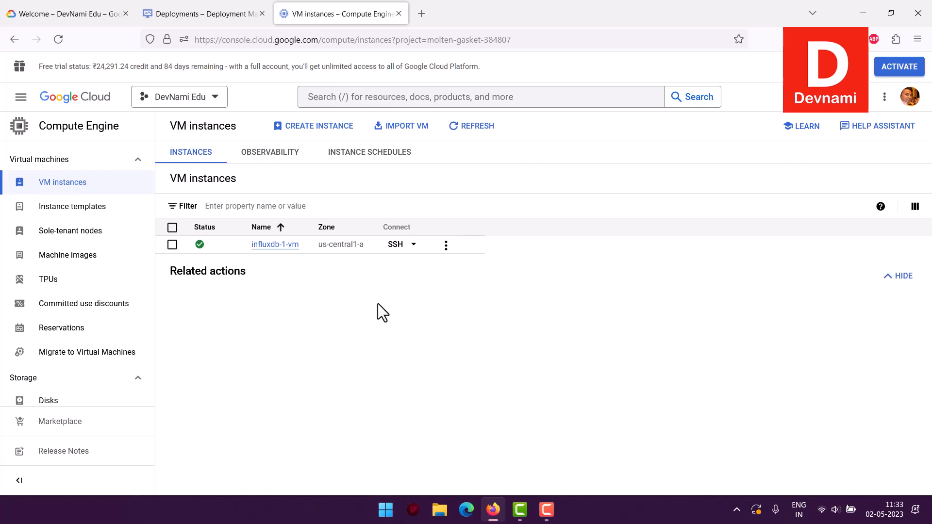
{"action": "left_click", "coordinate": [172, 244]}
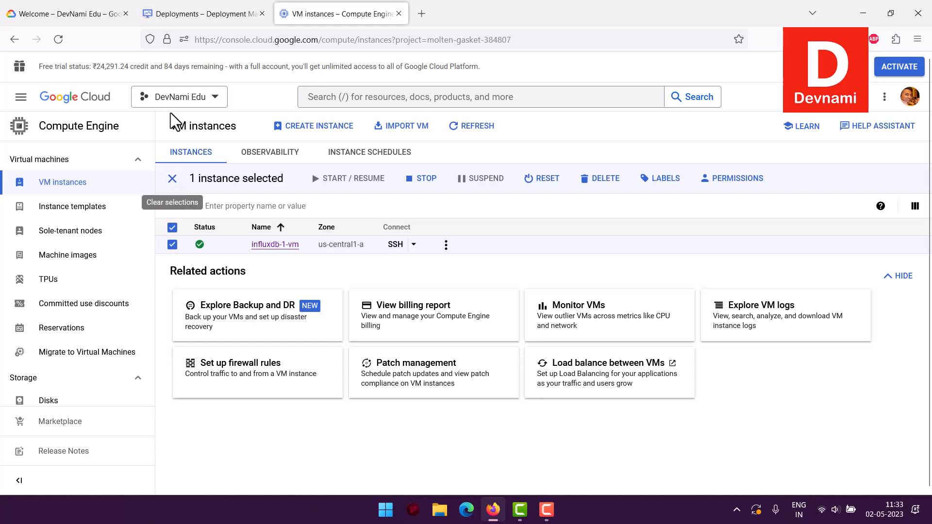
{"action": "left_click", "coordinate": [183, 17]}
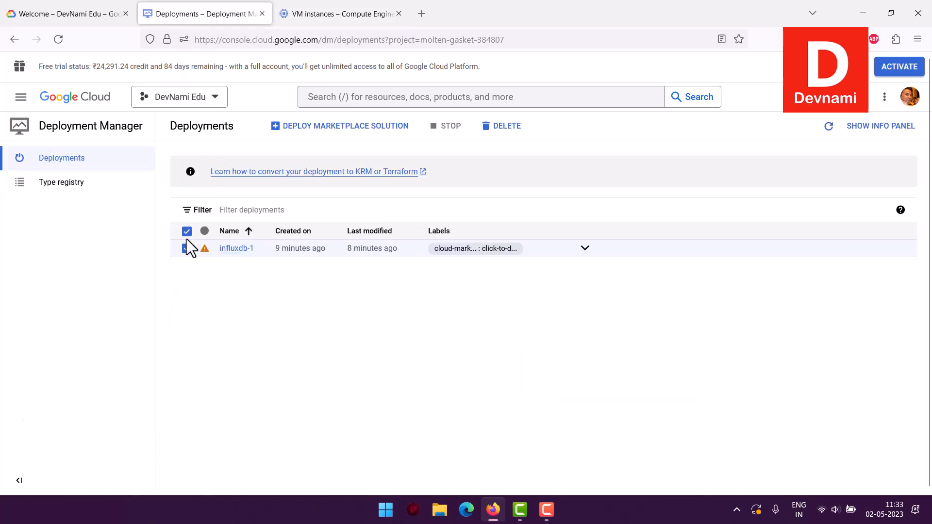
{"action": "left_click", "coordinate": [301, 15]}
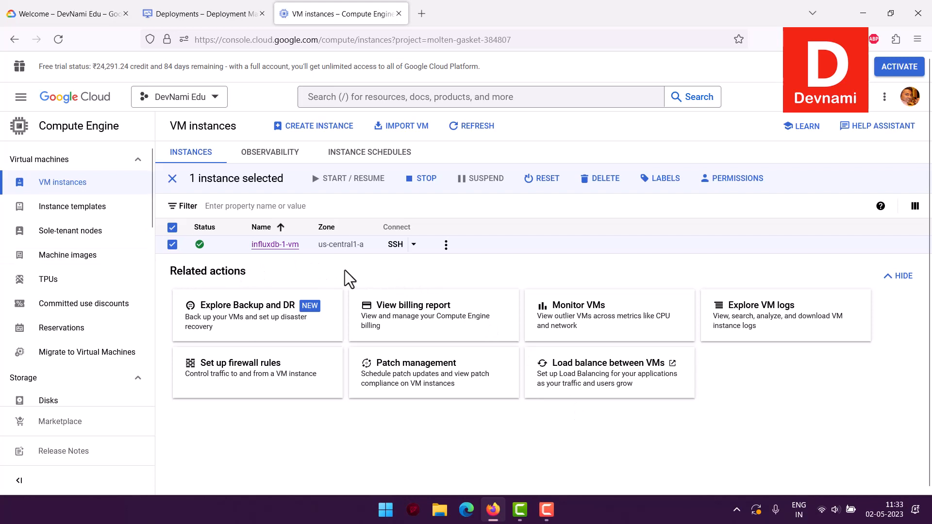
{"action": "left_click", "coordinate": [216, 16]}
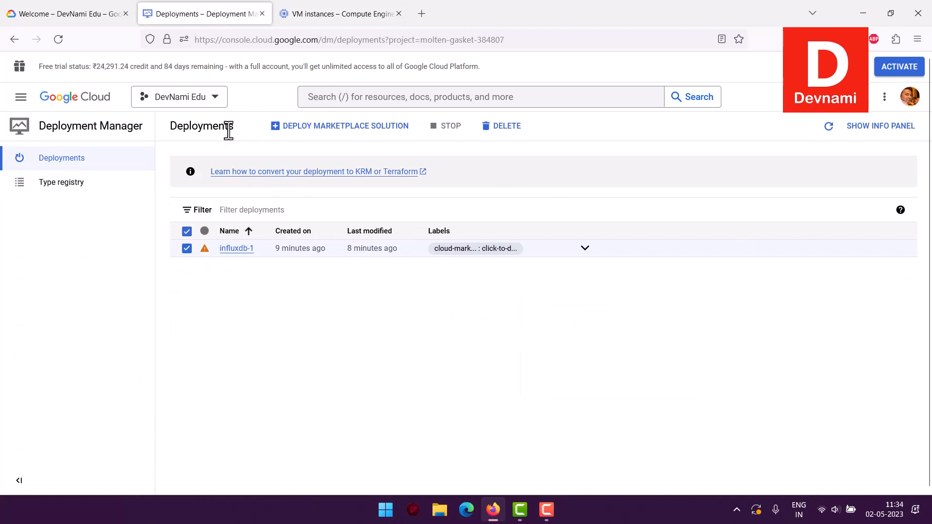
{"action": "left_click", "coordinate": [321, 20]}
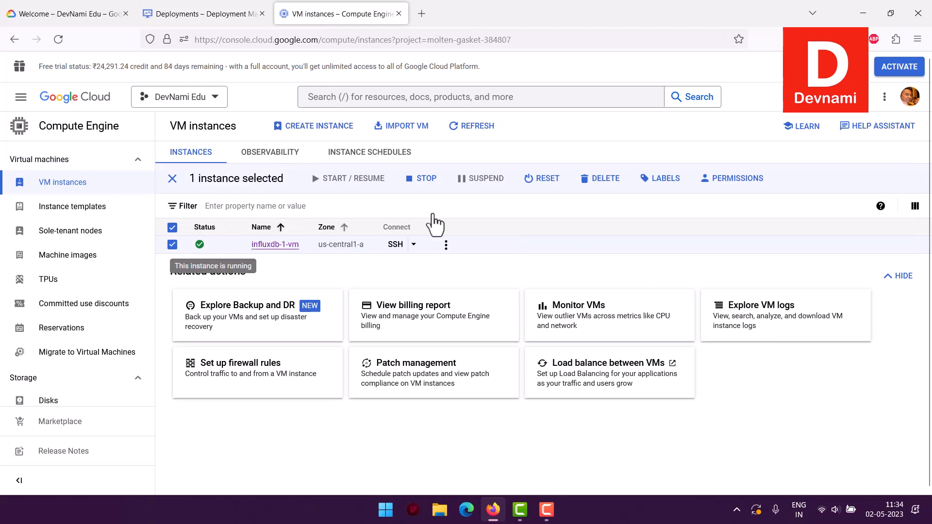
Delete the influxdb-1-vm instance along with its boot disk and recheck the VM instances list.
{"action": "left_click", "coordinate": [606, 184]}
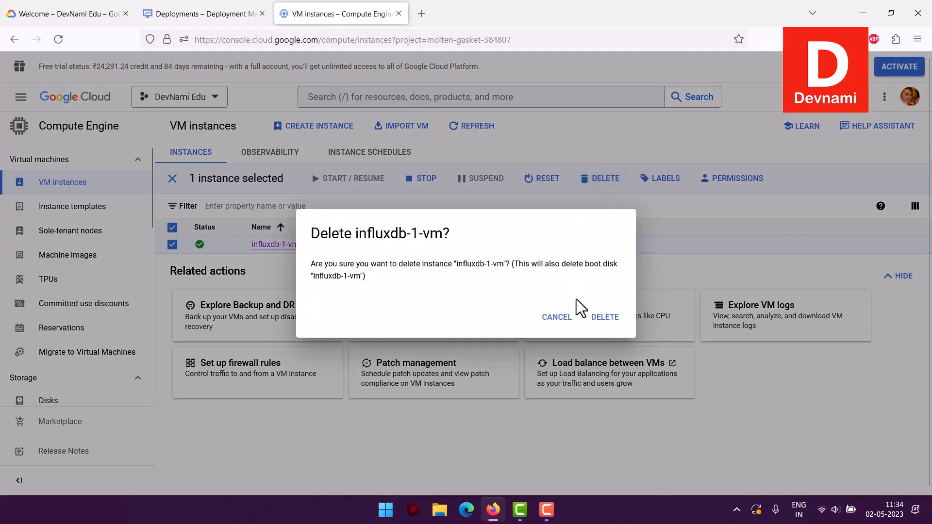
{"action": "left_click", "coordinate": [584, 306]}
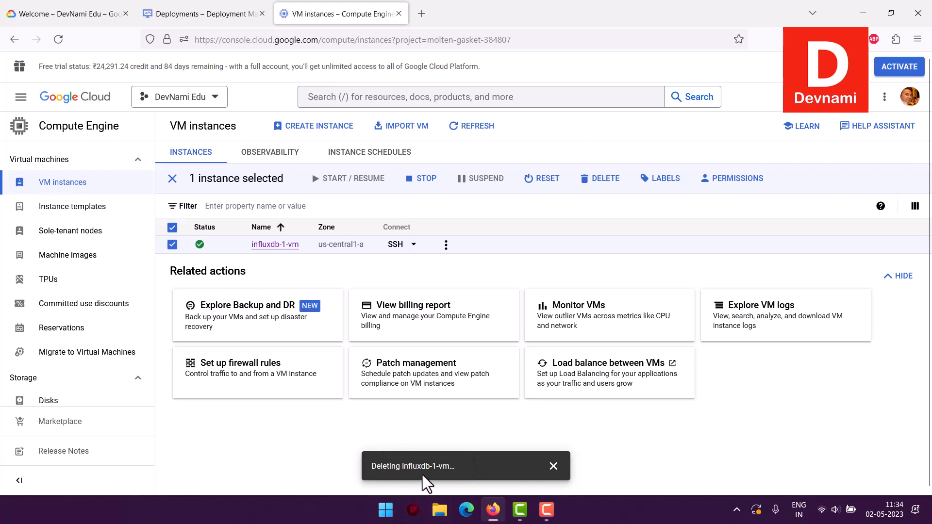
{"action": "left_click", "coordinate": [204, 6]}
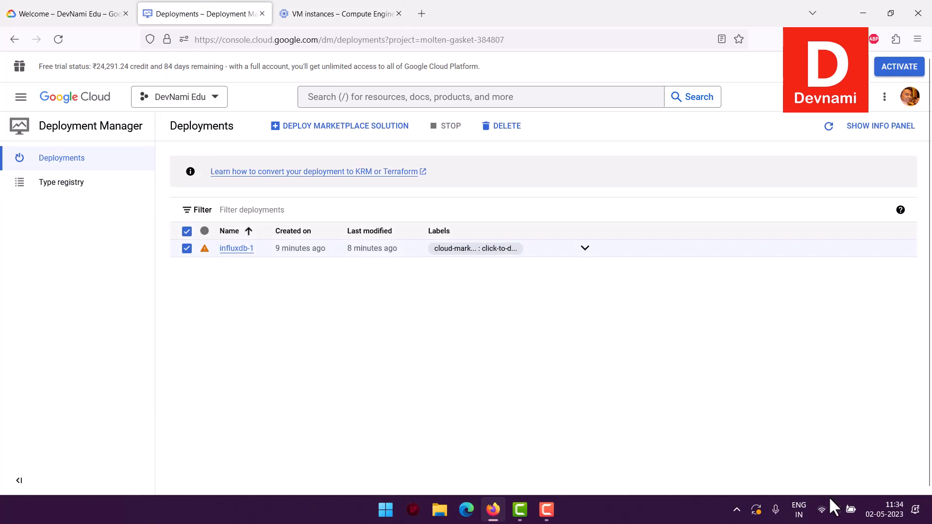
{"action": "left_click", "coordinate": [330, 6]}
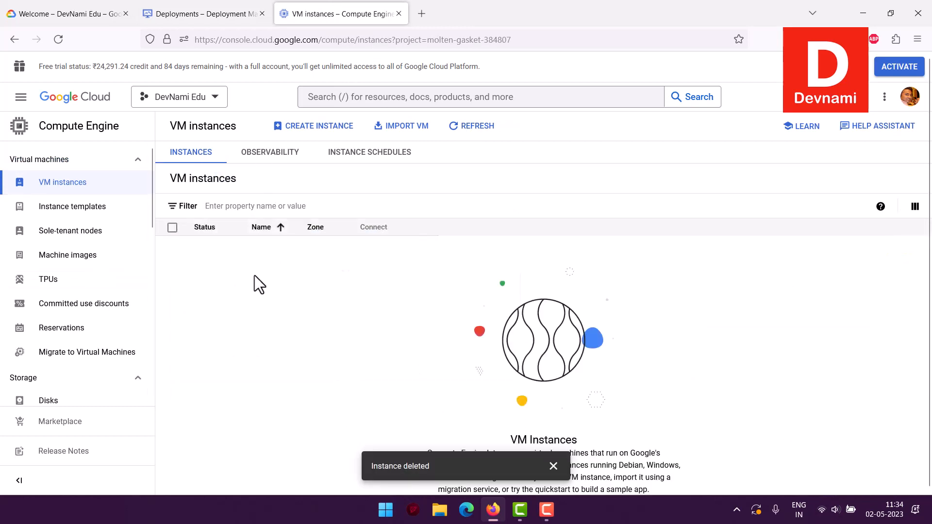
Close the VM instances page and delete the influxdb-1 deployment with all resources created by it.
{"action": "left_click", "coordinate": [399, 13]}
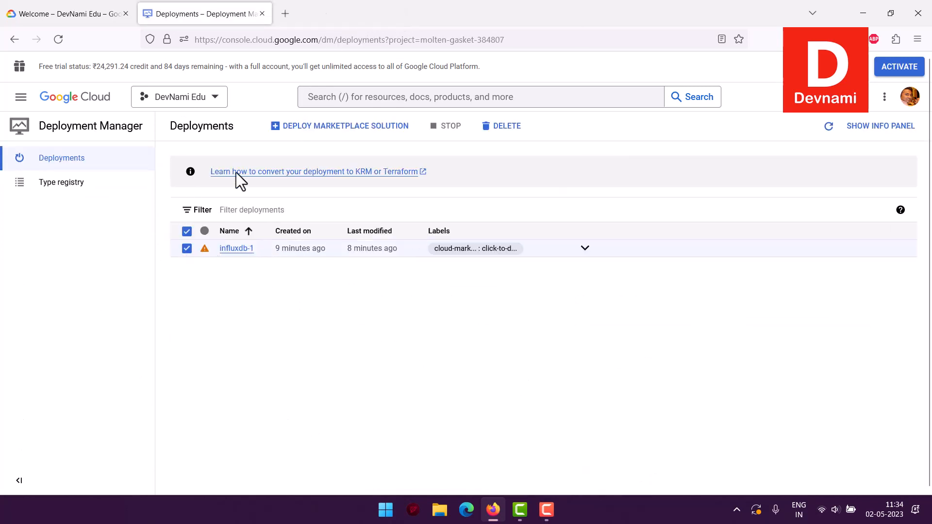
{"action": "left_click", "coordinate": [499, 127]}
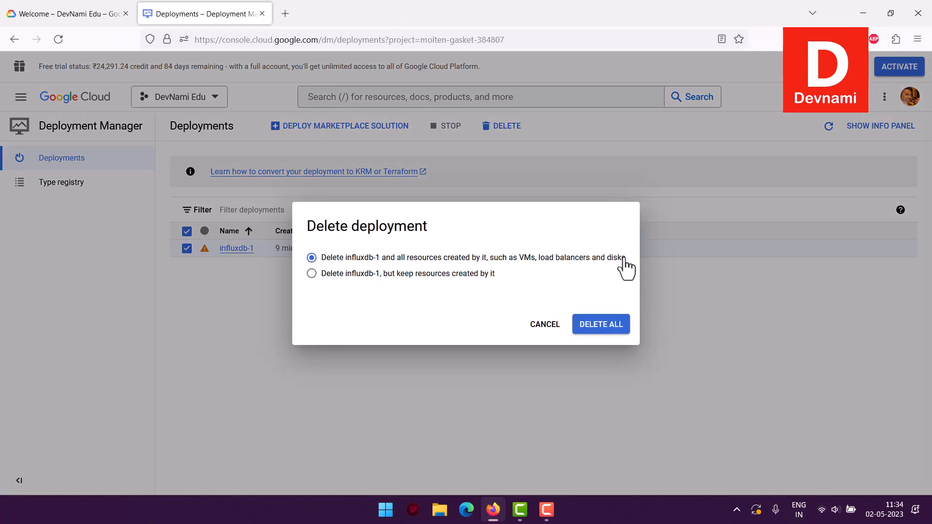
{"action": "left_click", "coordinate": [621, 326]}
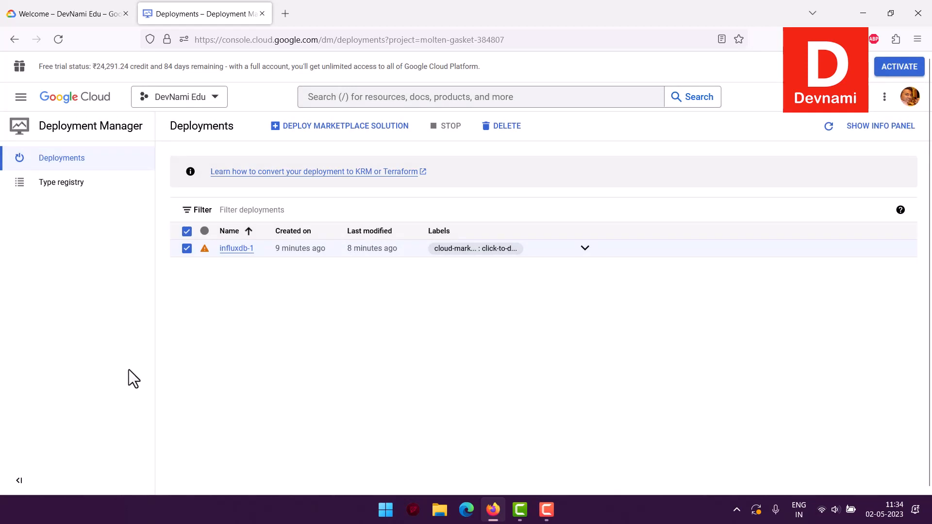